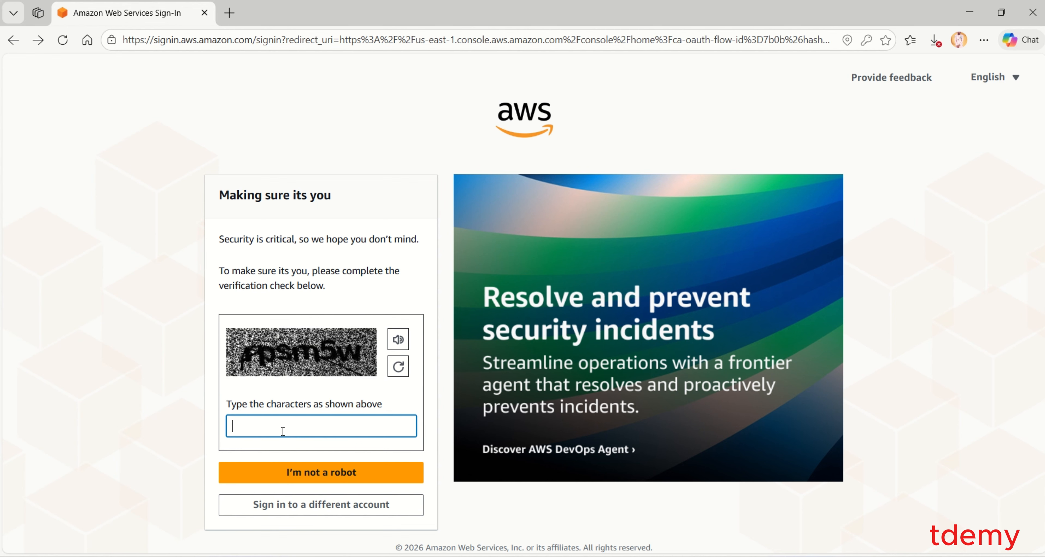
# Enter the captcha characters, then retry with a fresh captcha after the first attempt is rejected.
pyautogui.write('rpsrn5w')
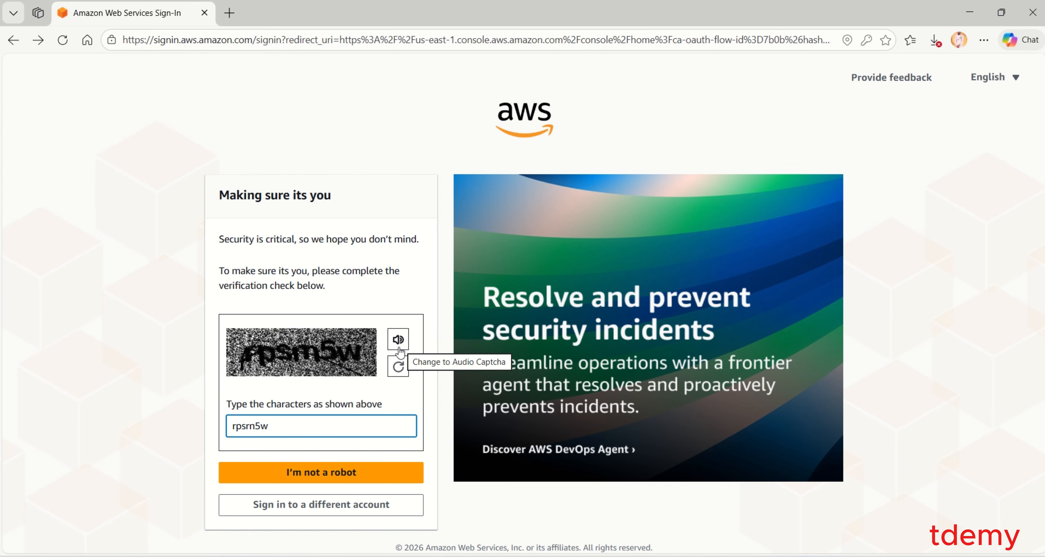
pyautogui.click(357, 472)
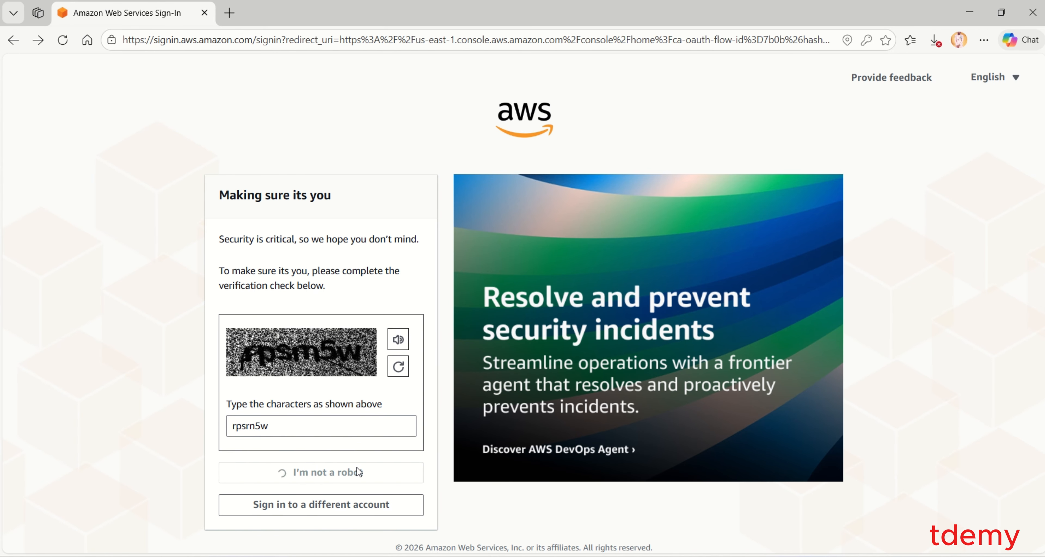
pyautogui.scroll(-1, 309, 386)
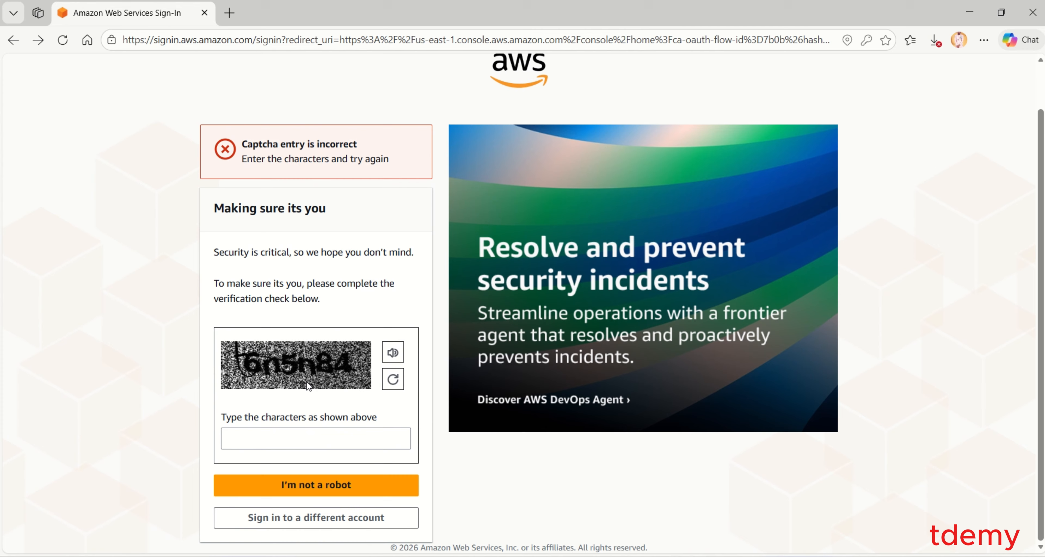
pyautogui.click(297, 437)
pyautogui.write('6')
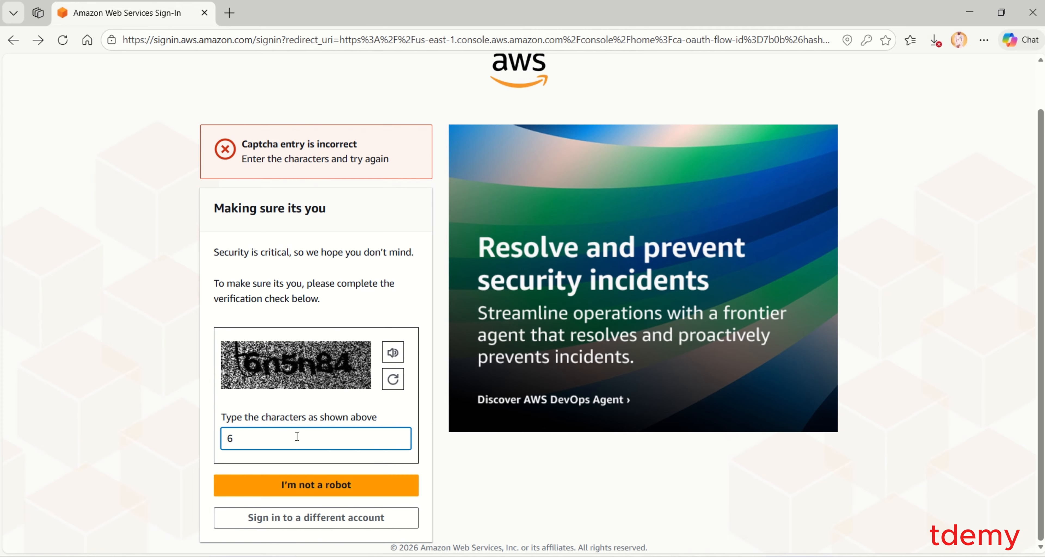
pyautogui.write('n5n84')
pyautogui.click(316, 489)
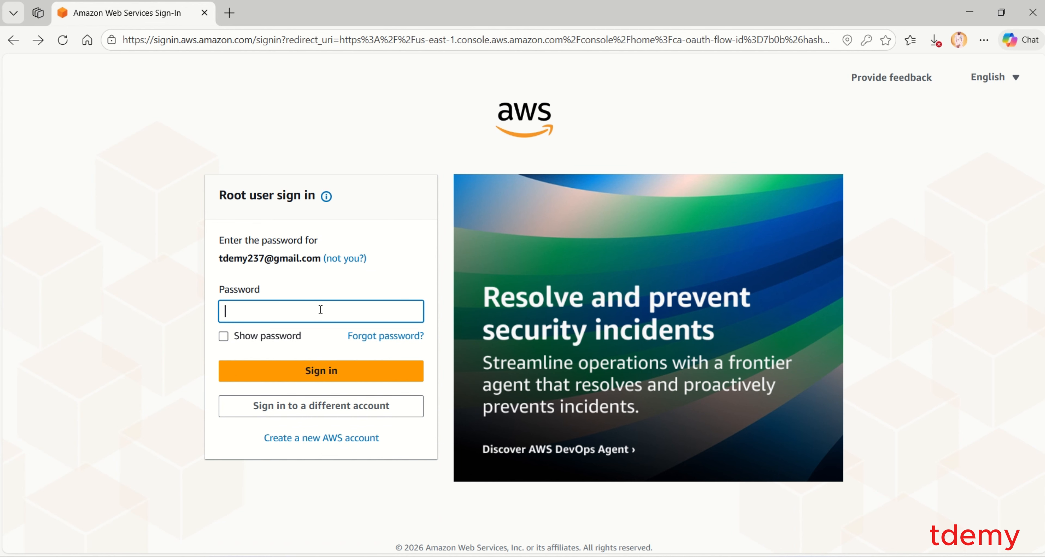
# Enter the root user password and sign in.
pyautogui.click(320, 313)
pyautogui.write('••••••••••••••••••••')
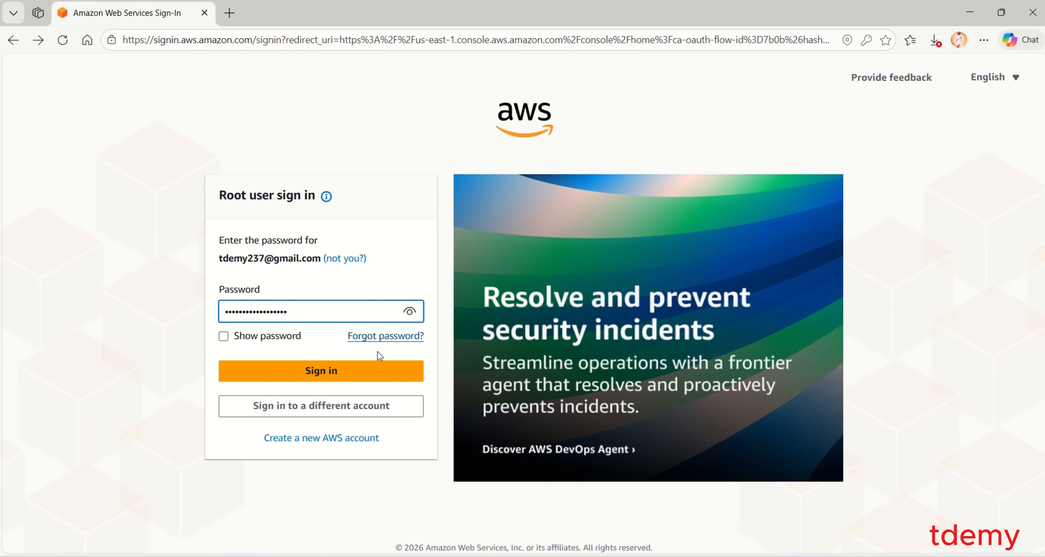
pyautogui.click(365, 381)
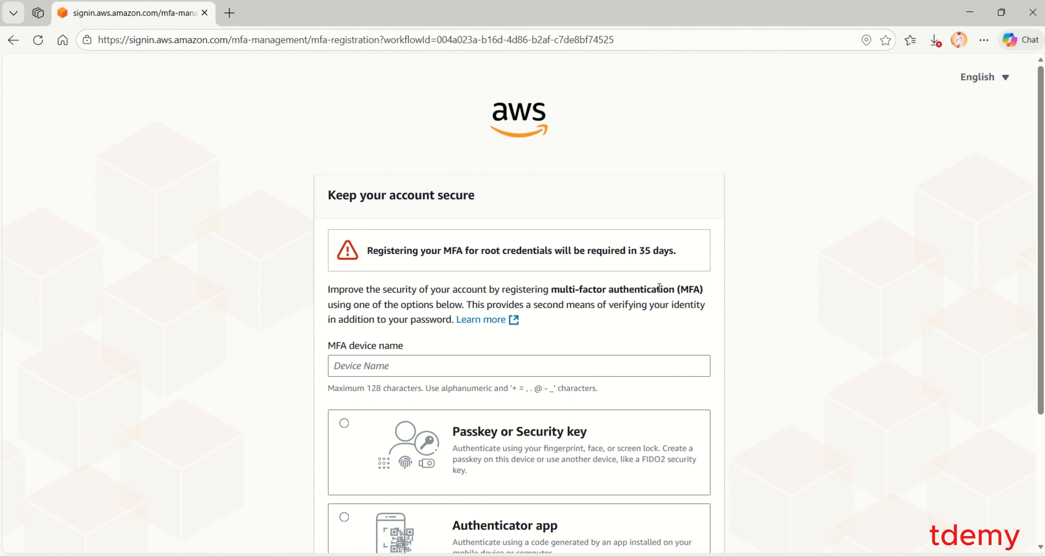
# Name the MFA device 'tdemy'.
pyautogui.scroll(-3, 660, 287)
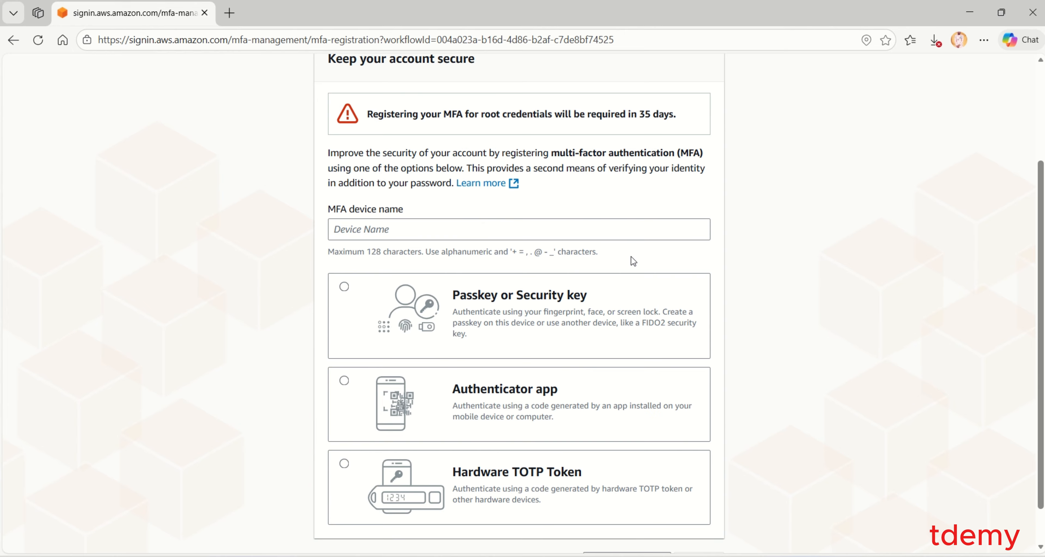
pyautogui.press('XF86AudioMicMute')
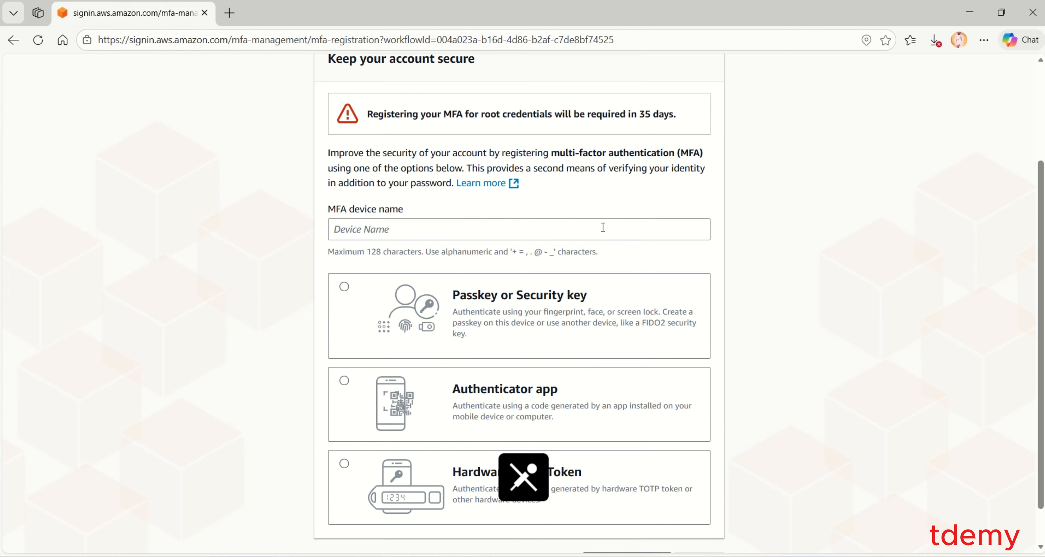
pyautogui.press('XF86AudioMicMute')
pyautogui.click(602, 229)
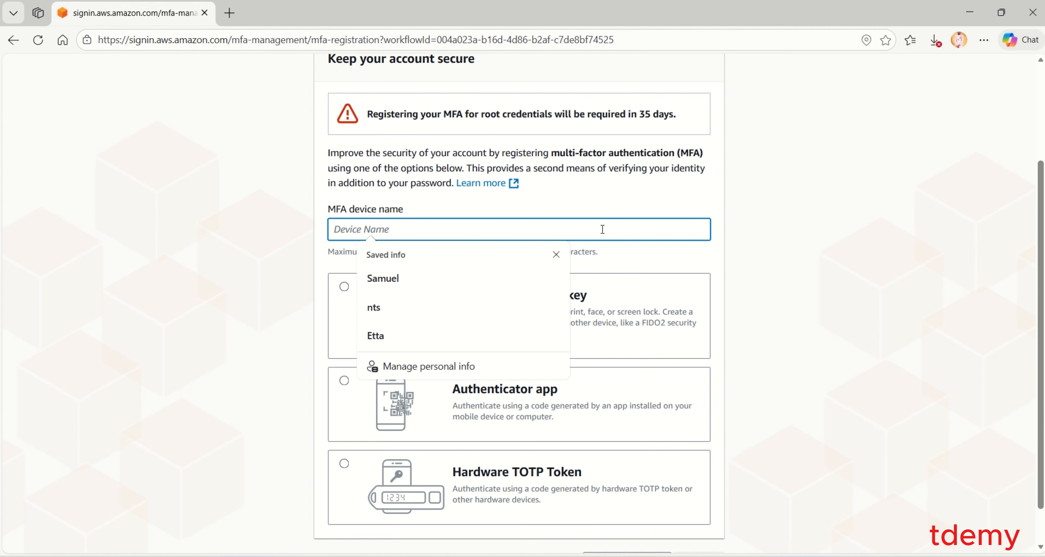
pyautogui.write('tdemy')
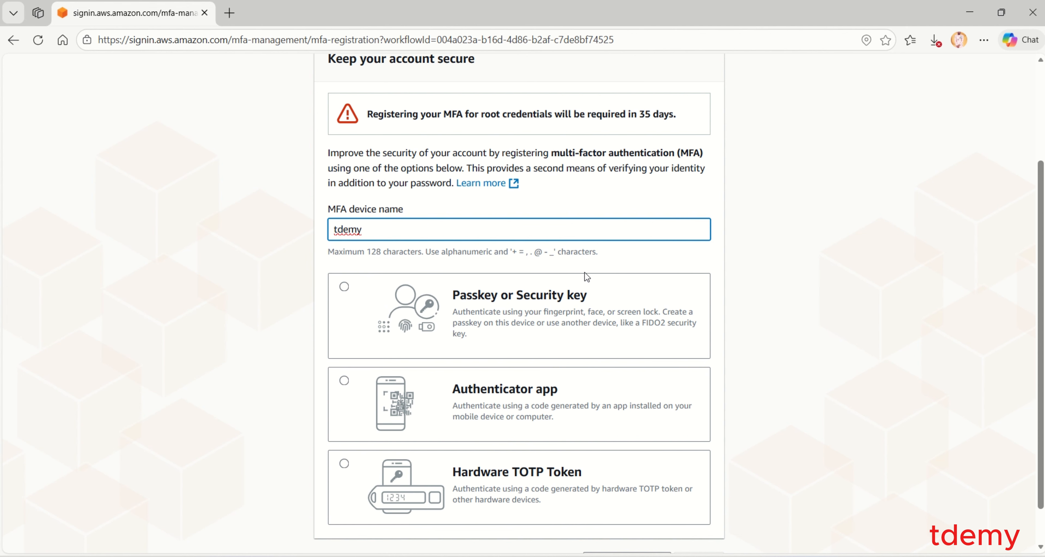
# Choose Authenticator app as the MFA type and bring up the authenticator apps photo.
pyautogui.scroll(-1, 587, 277)
pyautogui.click(344, 337)
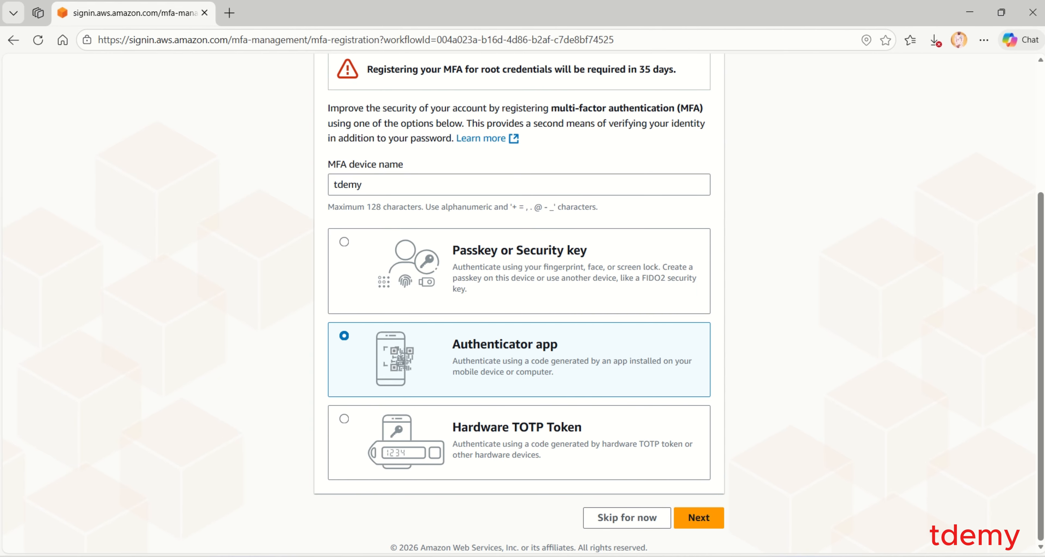
pyautogui.click(827, 546)
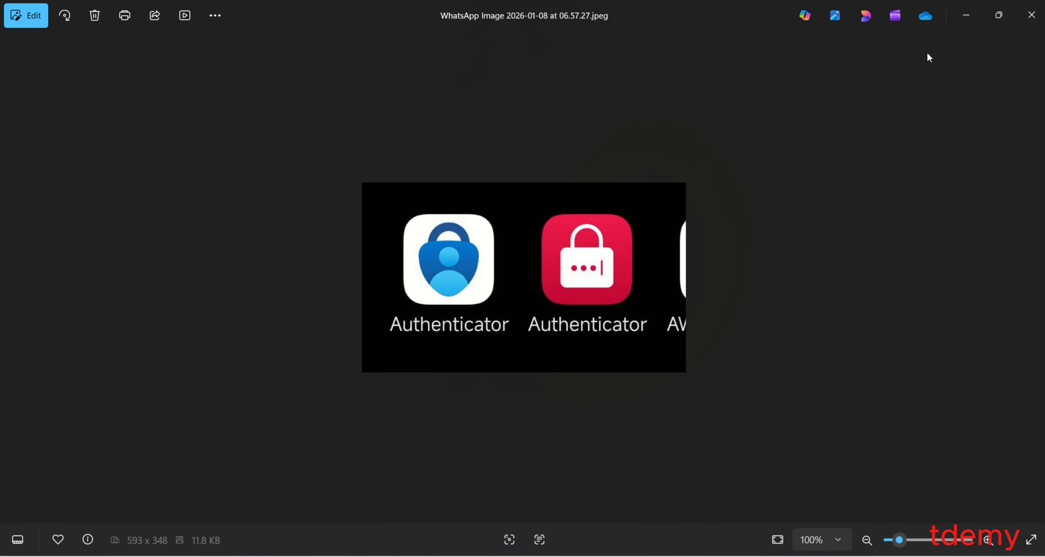
# Minimize the photo, advance to the authenticator app setup page, and briefly recheck the photo.
pyautogui.click(965, 16)
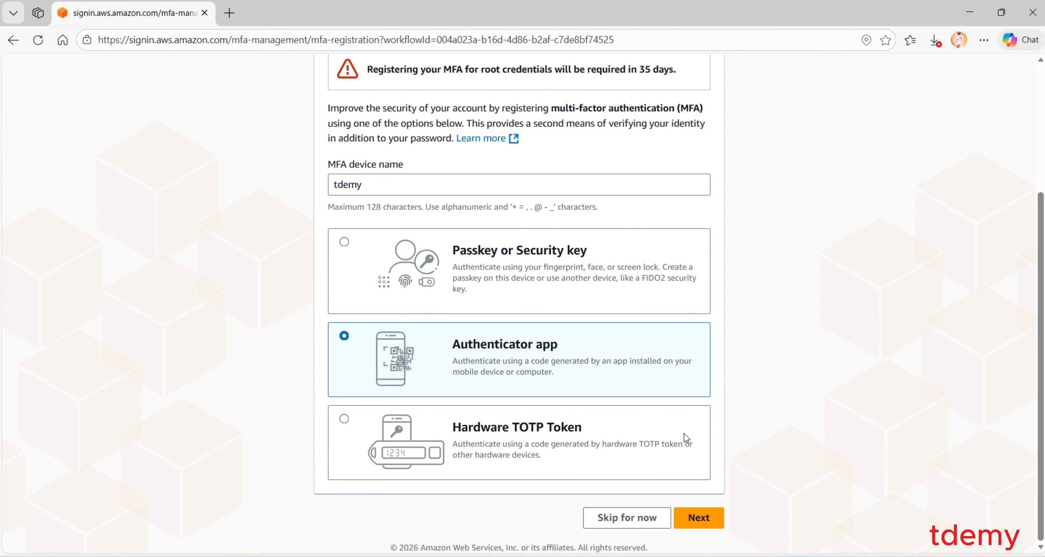
pyautogui.click(693, 525)
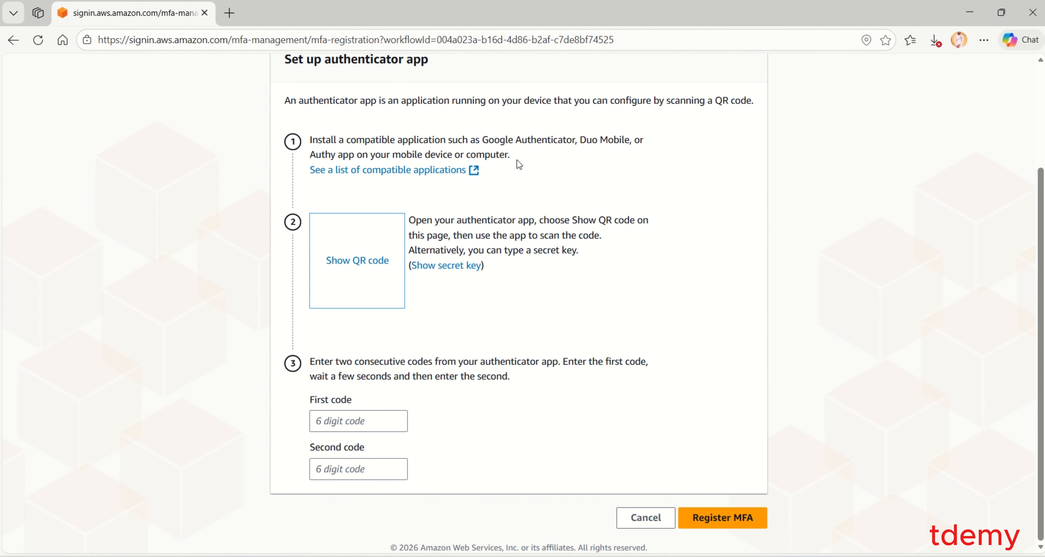
pyautogui.click(825, 556)
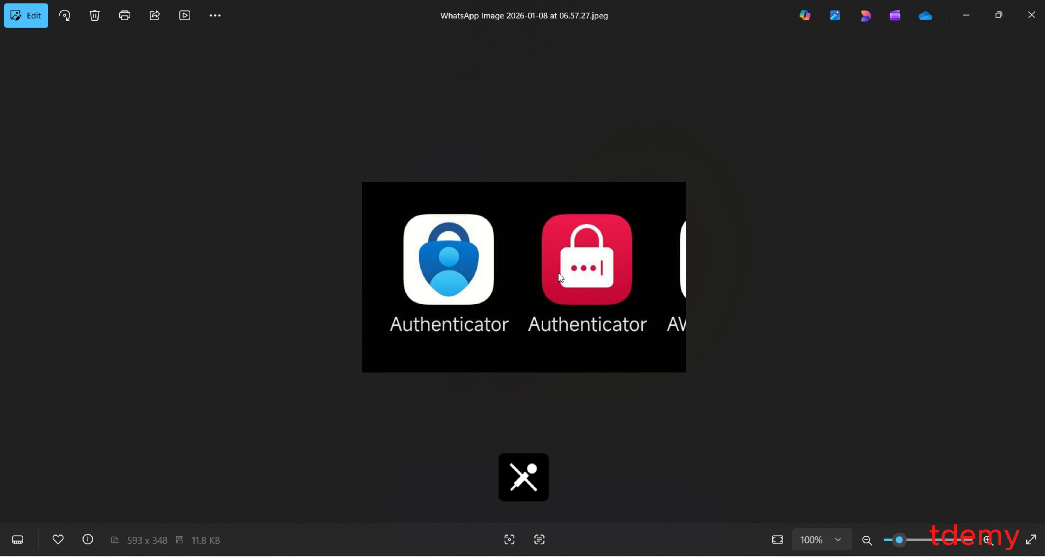
pyautogui.press('XF86AudioMicMute')
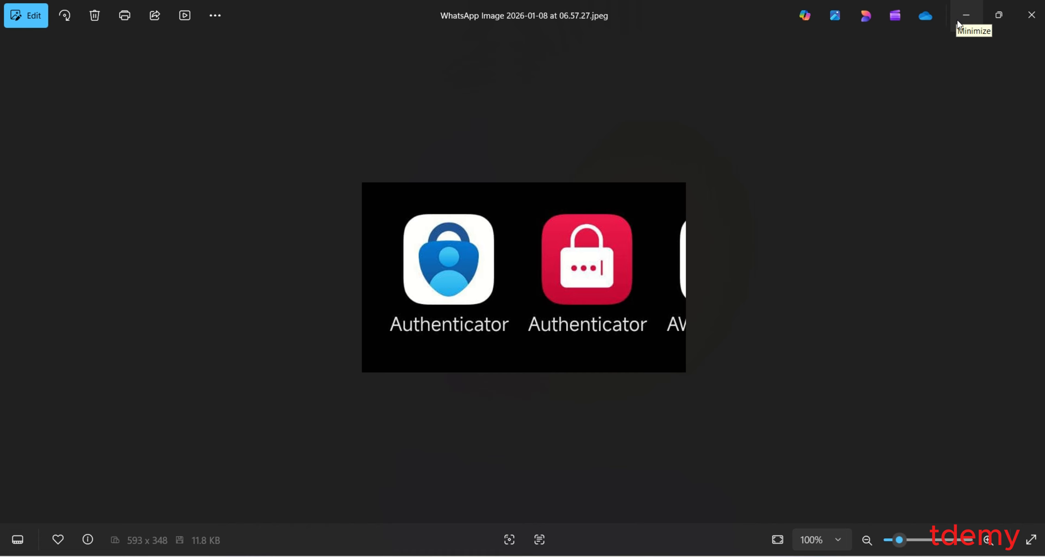
pyautogui.click(966, 16)
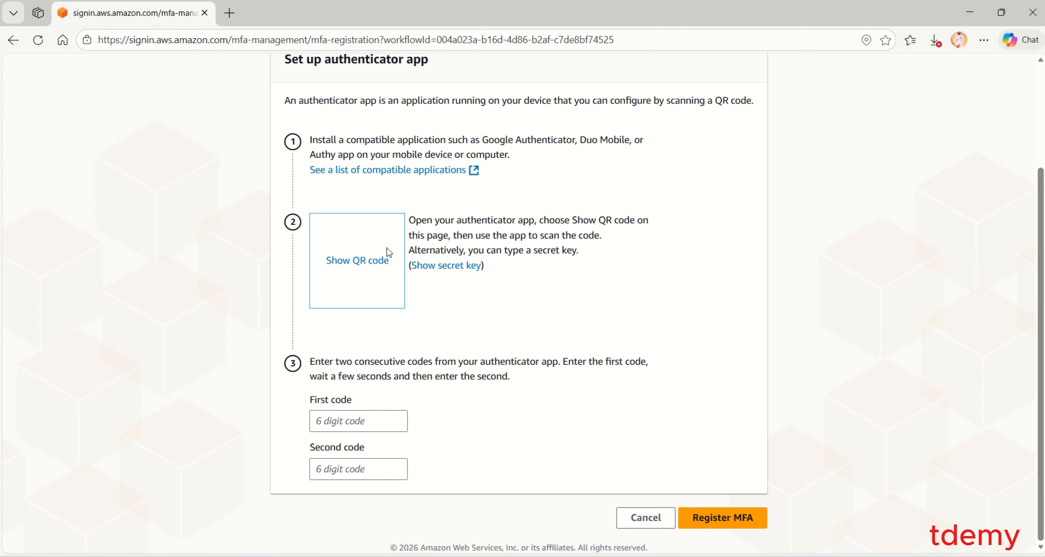
# Reveal the QR code and enter the first authenticator code.
pyautogui.press('XF86AudioMicMute')
pyautogui.press('XF86AudioMicMute')
pyautogui.click(366, 268)
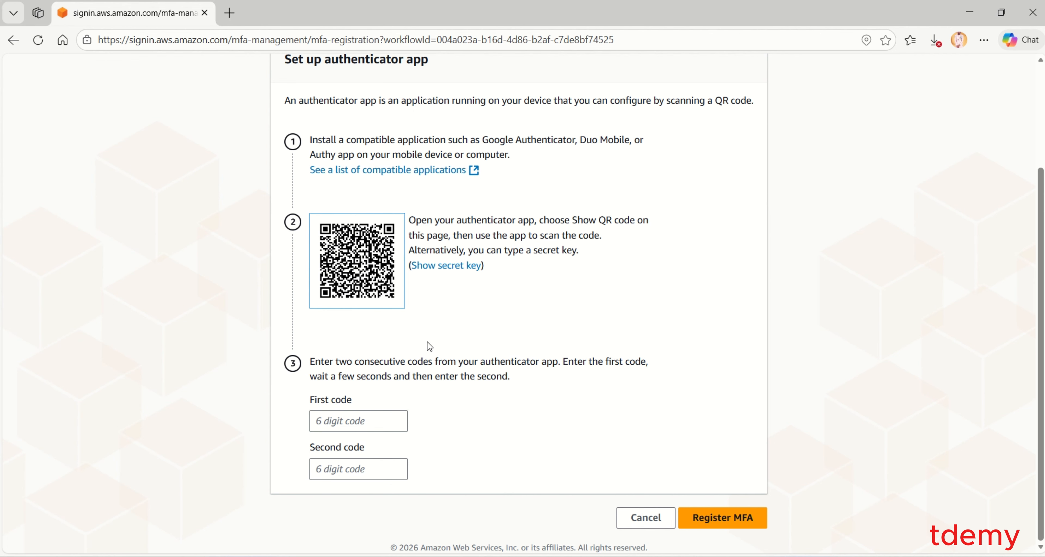
pyautogui.click(385, 425)
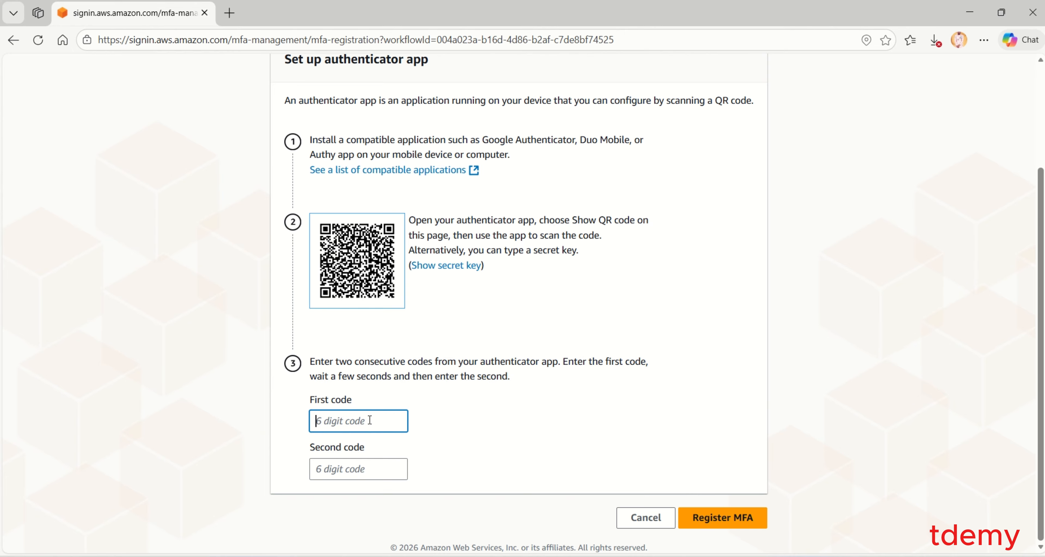
# Enter the second authenticator code and register the virtual MFA device.
pyautogui.scroll(2, 391, 472)
pyautogui.scroll(-1, 421, 466)
pyautogui.click(395, 473)
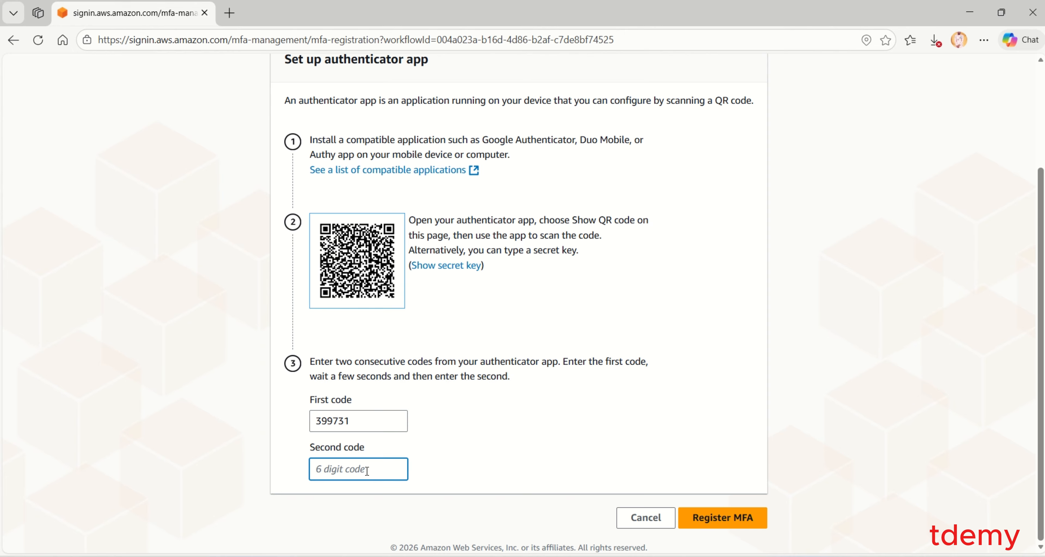
pyautogui.click(736, 519)
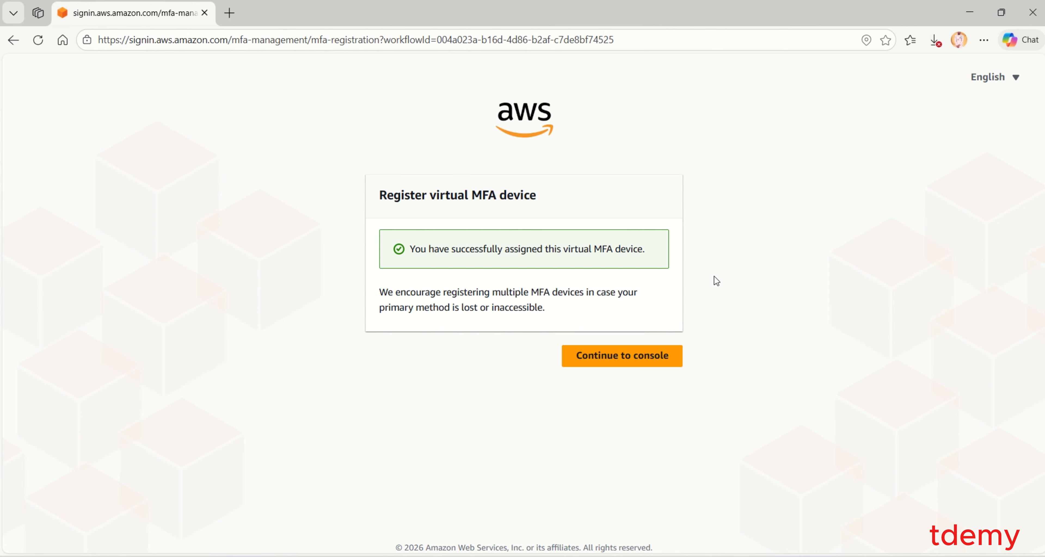
# Continue from the MFA success confirmation to Console Home.
pyautogui.click(656, 359)
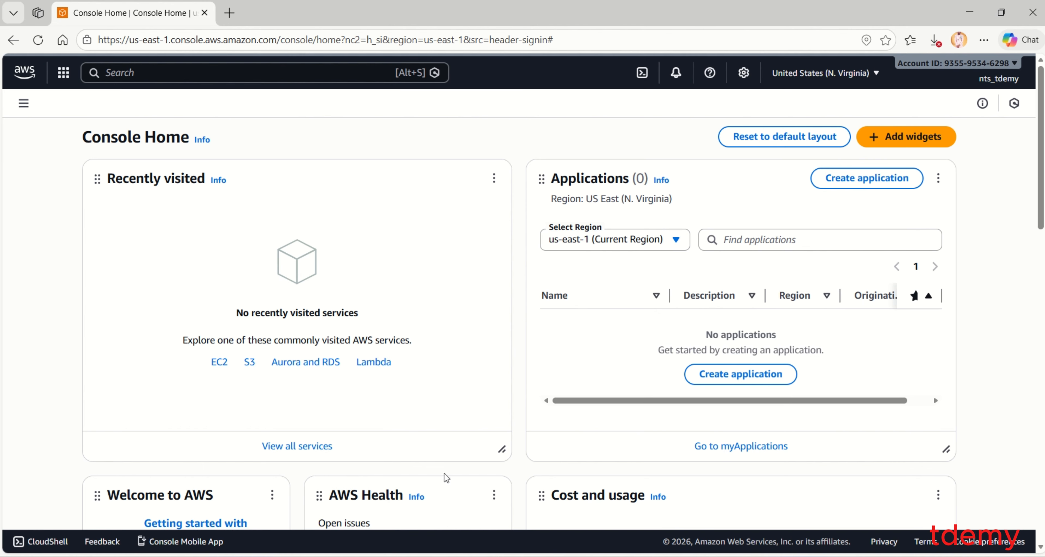
# View the account's free plan status: $100.00 USD credits remaining, 181 days left.
pyautogui.scroll(-5, 563, 364)
pyautogui.scroll(5, 563, 364)
pyautogui.scroll(-10, 791, 377)
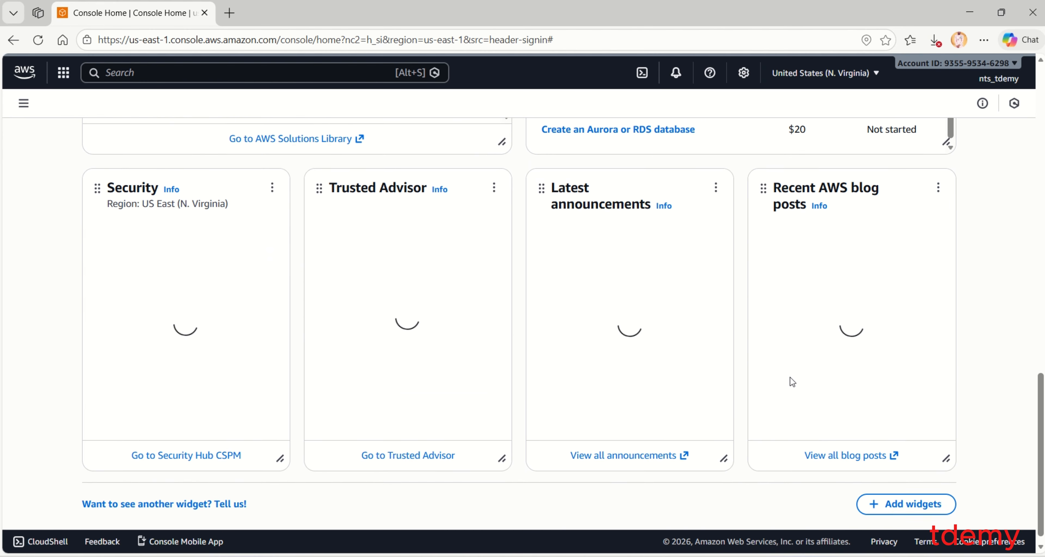
pyautogui.scroll(10, 790, 374)
pyautogui.scroll(-5, 781, 345)
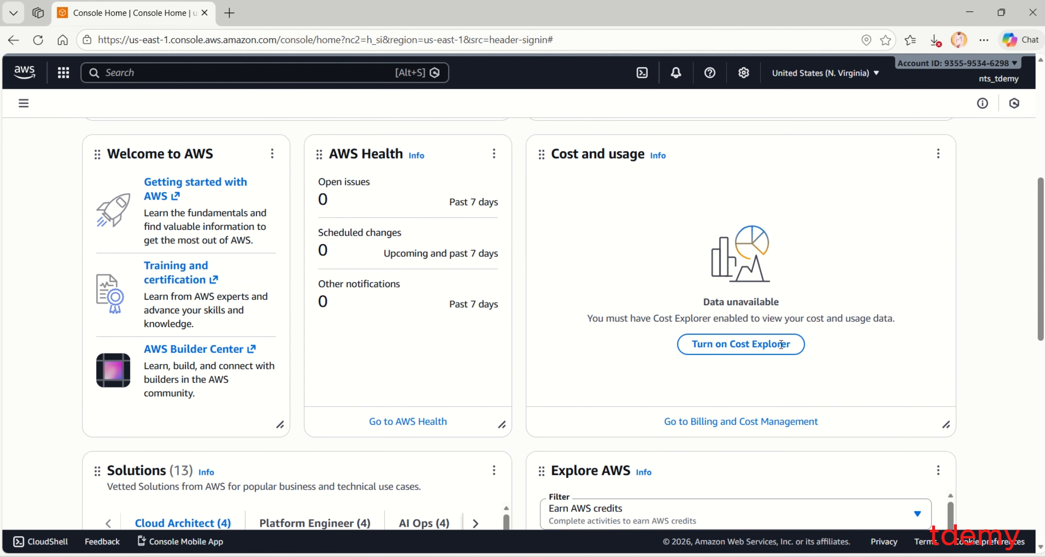
pyautogui.scroll(5, 781, 344)
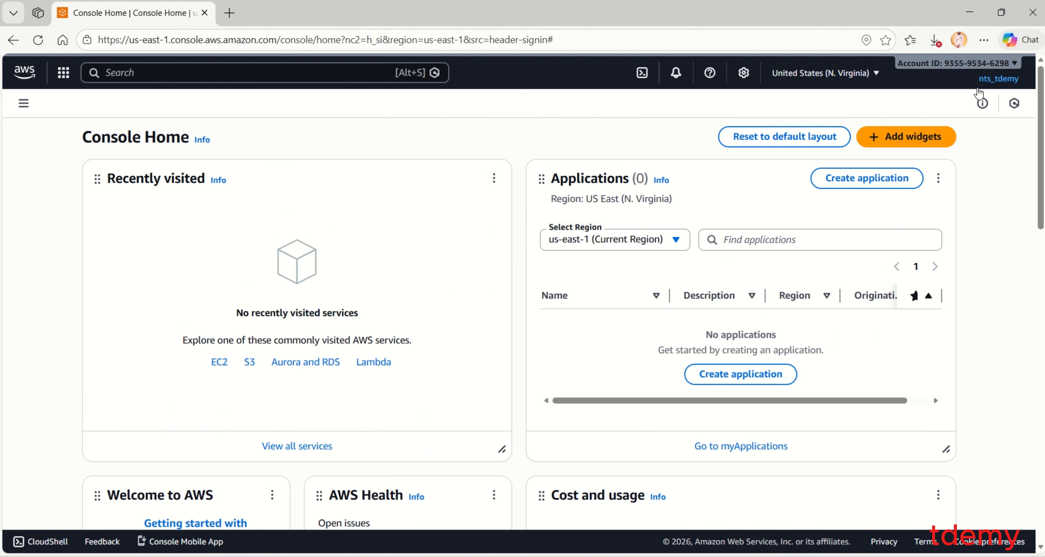
pyautogui.click(1017, 67)
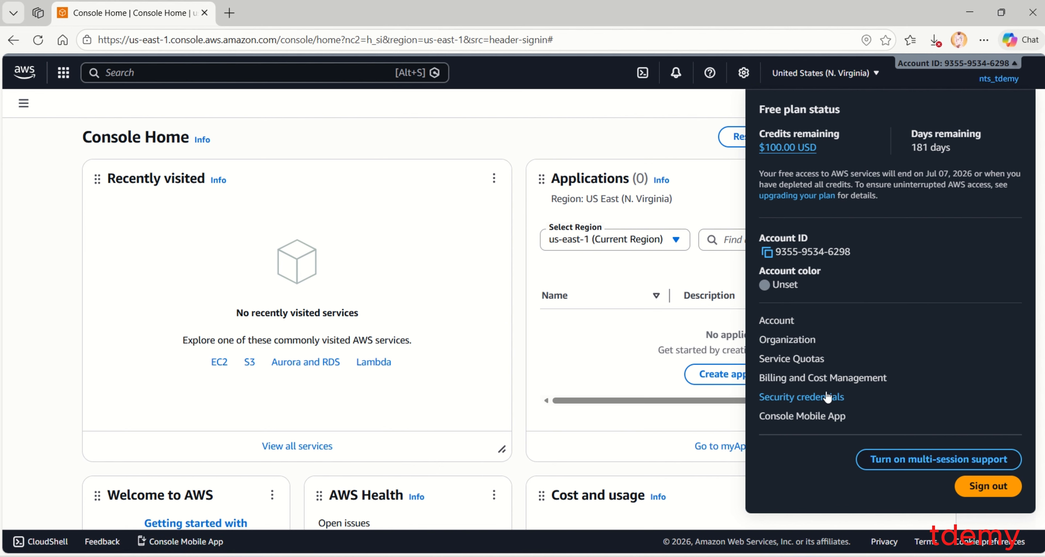
# Close the account menu and browse the region list, keeping United States (N. Virginia).
pyautogui.click(714, 124)
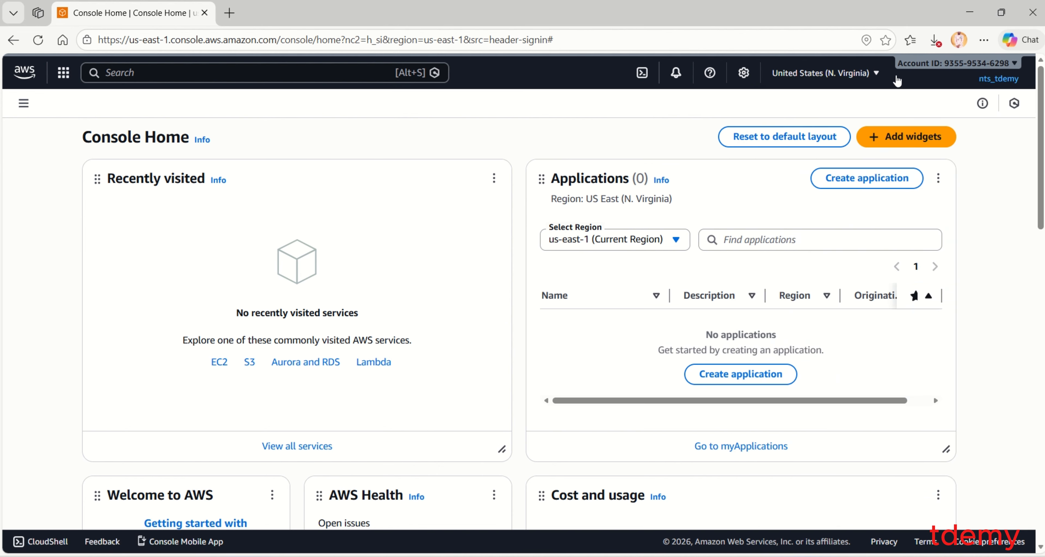
pyautogui.click(877, 74)
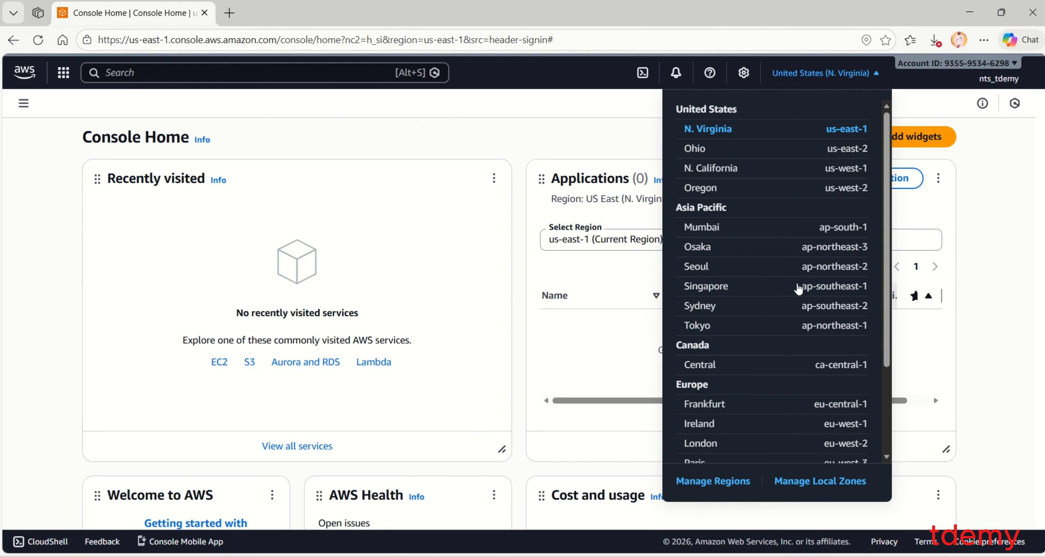
pyautogui.scroll(-3, 797, 289)
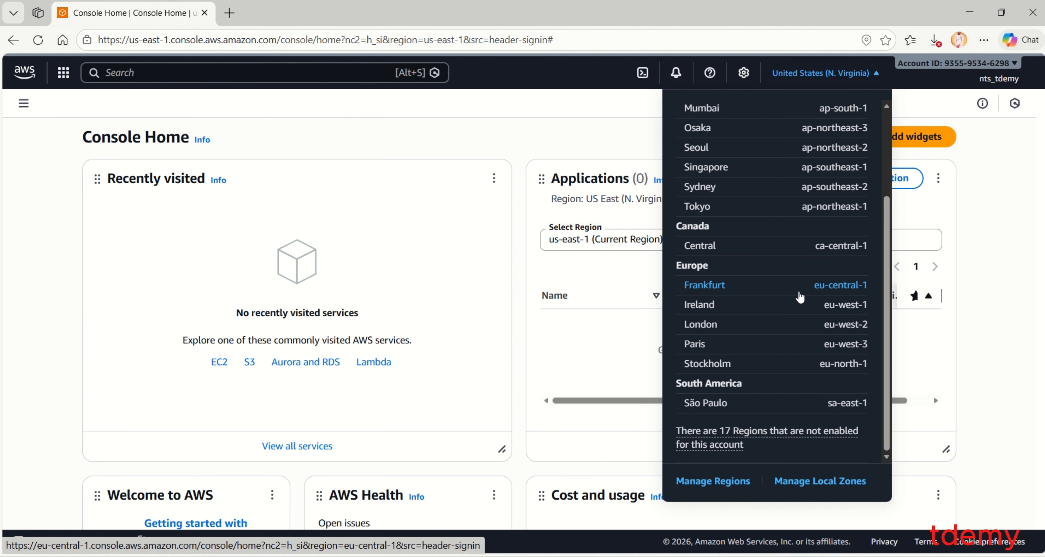
pyautogui.scroll(3, 799, 297)
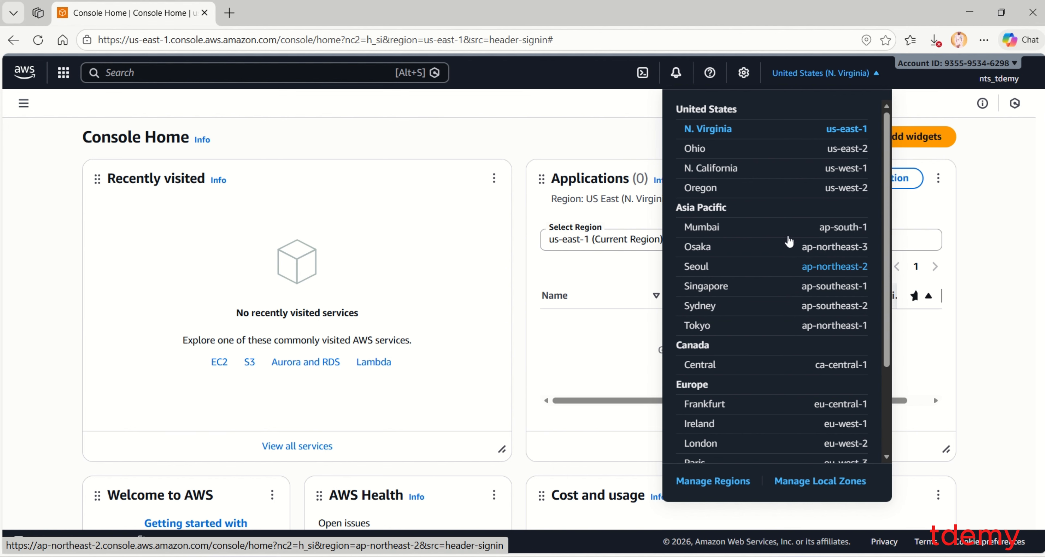
pyautogui.click(772, 84)
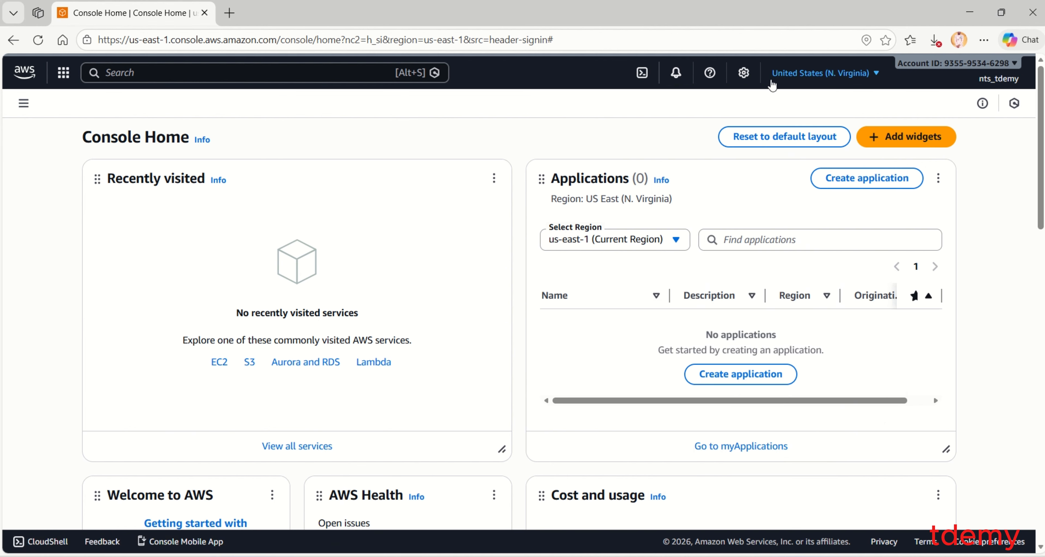
pyautogui.click(748, 78)
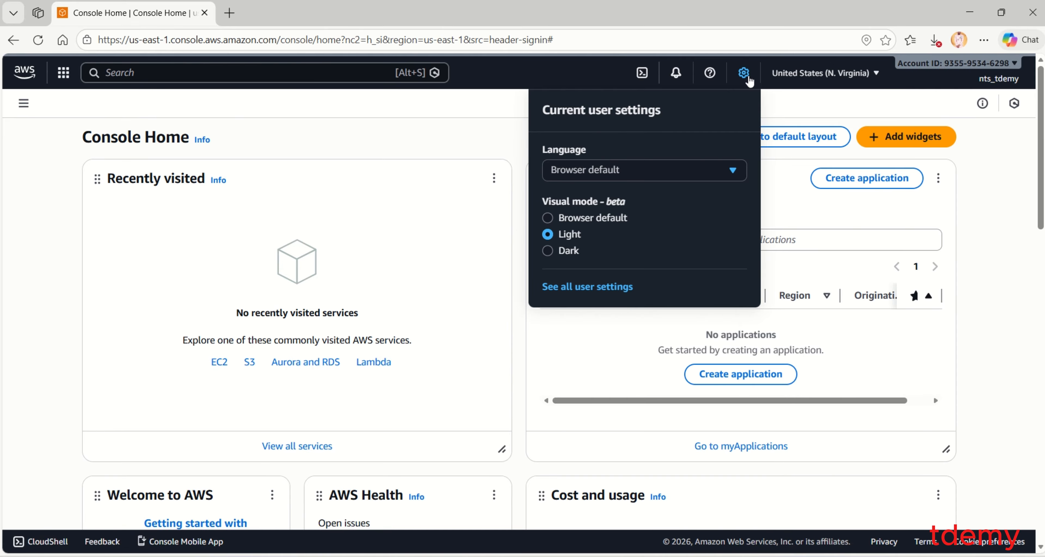
# Switch the visual mode to Dark, leaving the language at Browser default.
pyautogui.click(735, 169)
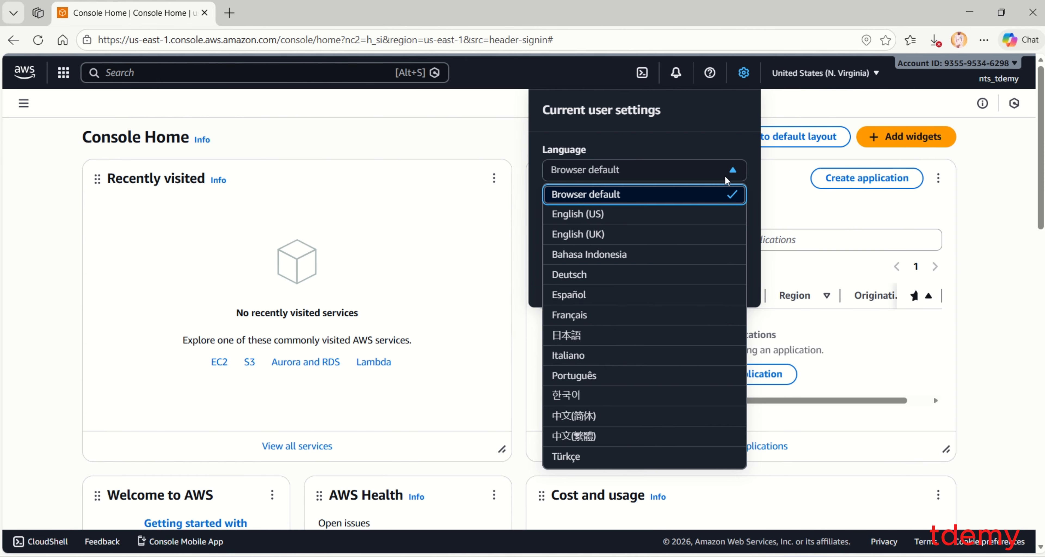
pyautogui.click(730, 172)
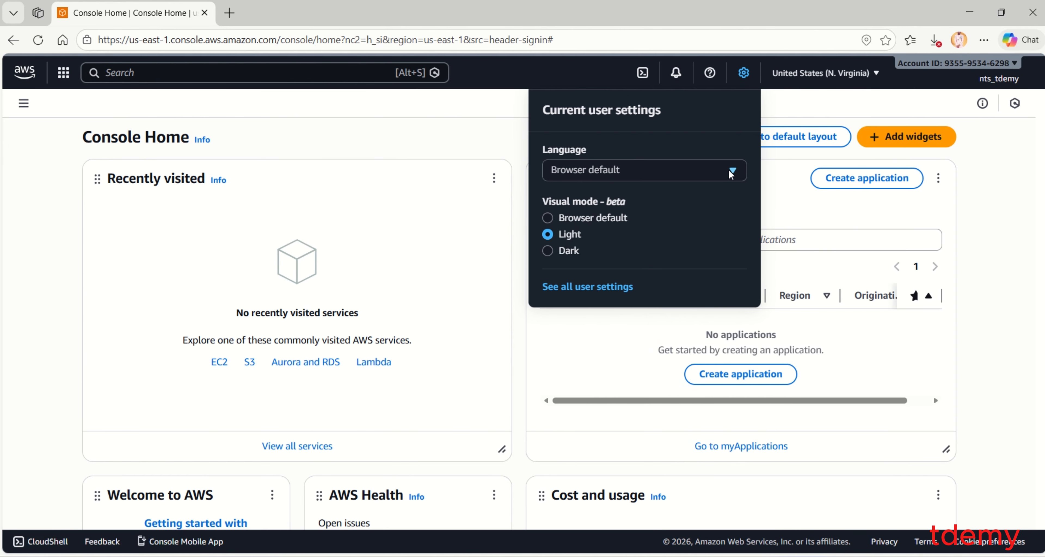
pyautogui.click(554, 252)
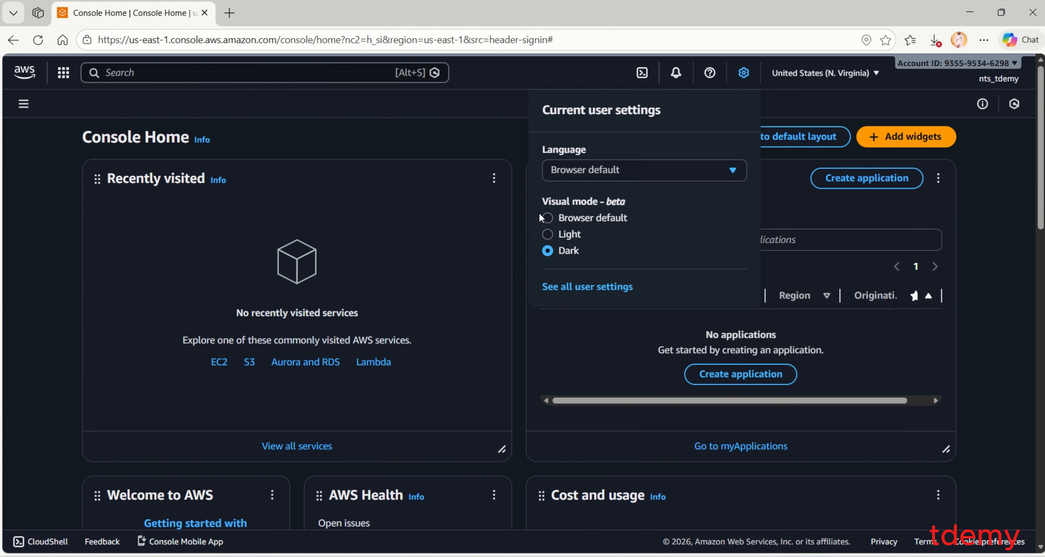
pyautogui.click(504, 137)
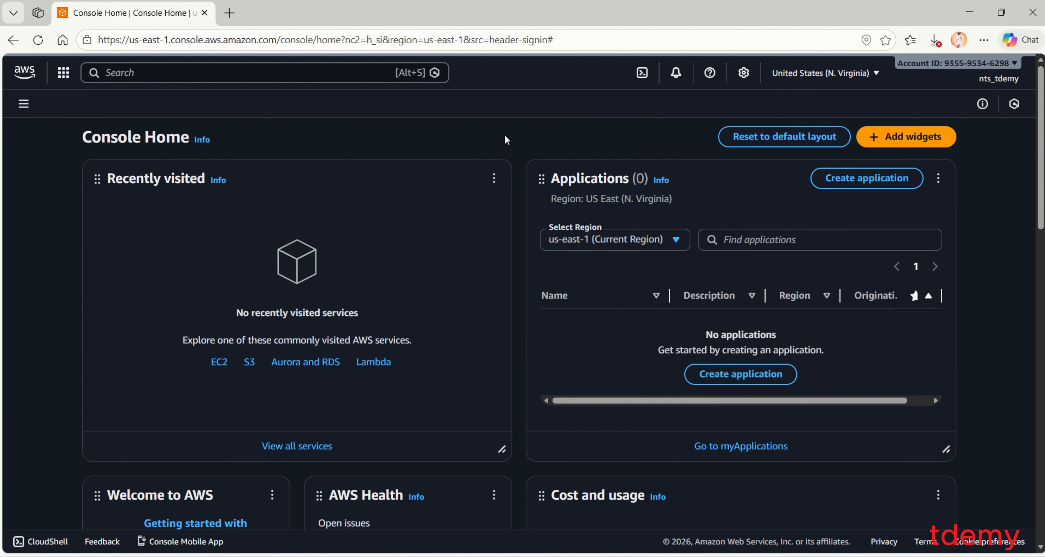
# Open Support Center from the help menu in a new browser tab.
pyautogui.click(710, 73)
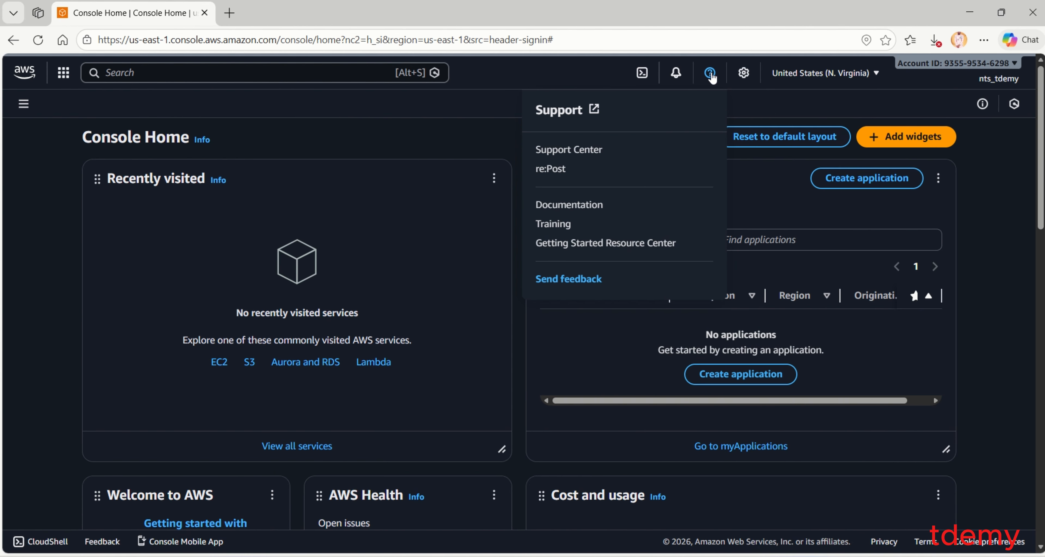
pyautogui.rightClick(590, 150)
pyautogui.click(636, 162)
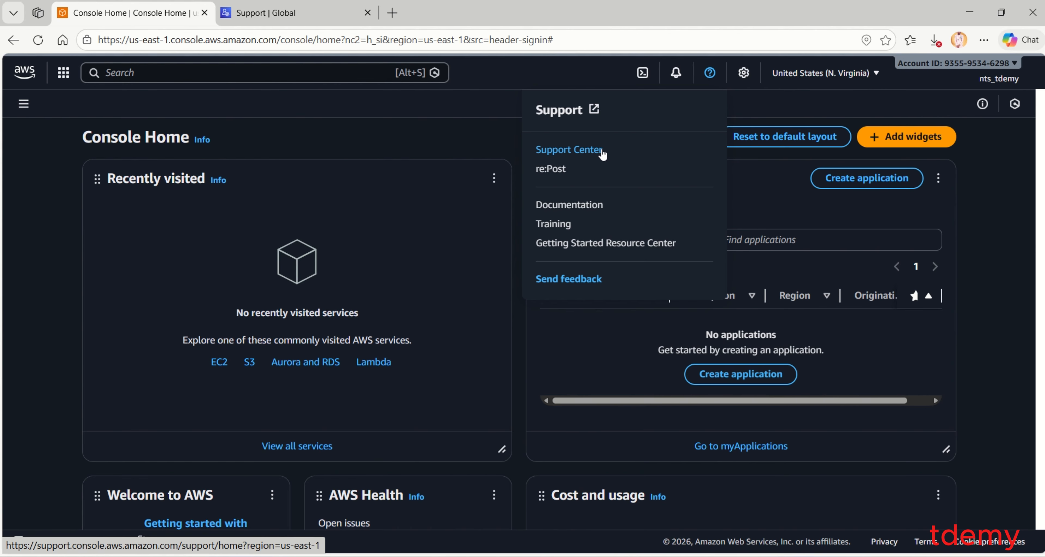
# Switch to the Support Center tab and start creating a new support case.
pyautogui.click(265, 13)
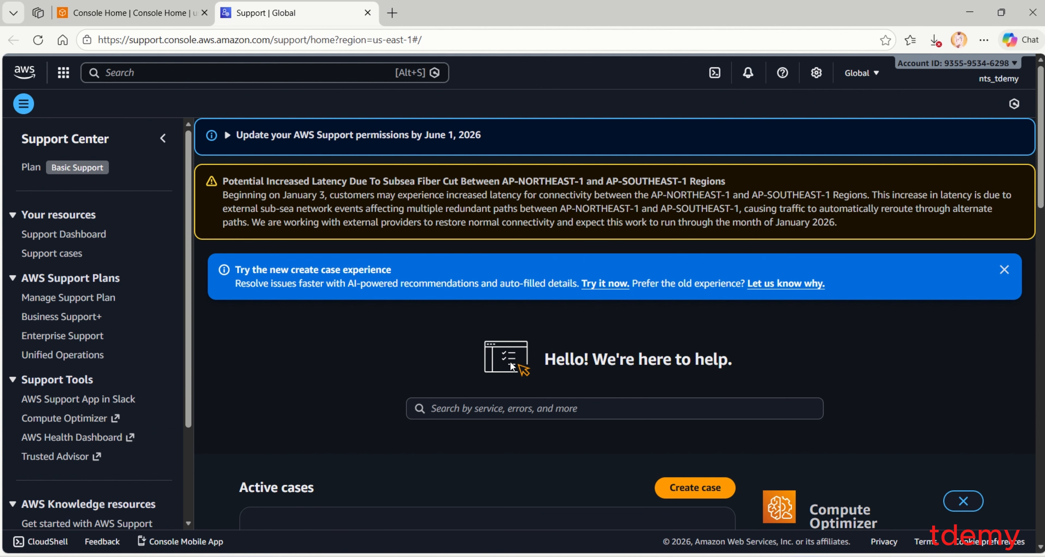
pyautogui.scroll(-3, 516, 360)
pyautogui.scroll(3, 519, 357)
pyautogui.scroll(-5, 518, 357)
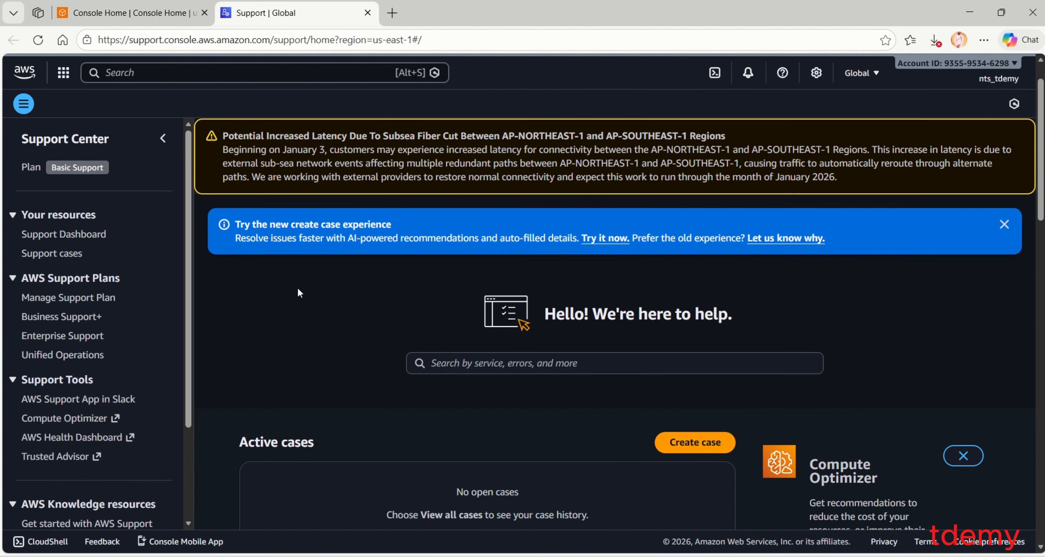
pyautogui.scroll(-2, 475, 233)
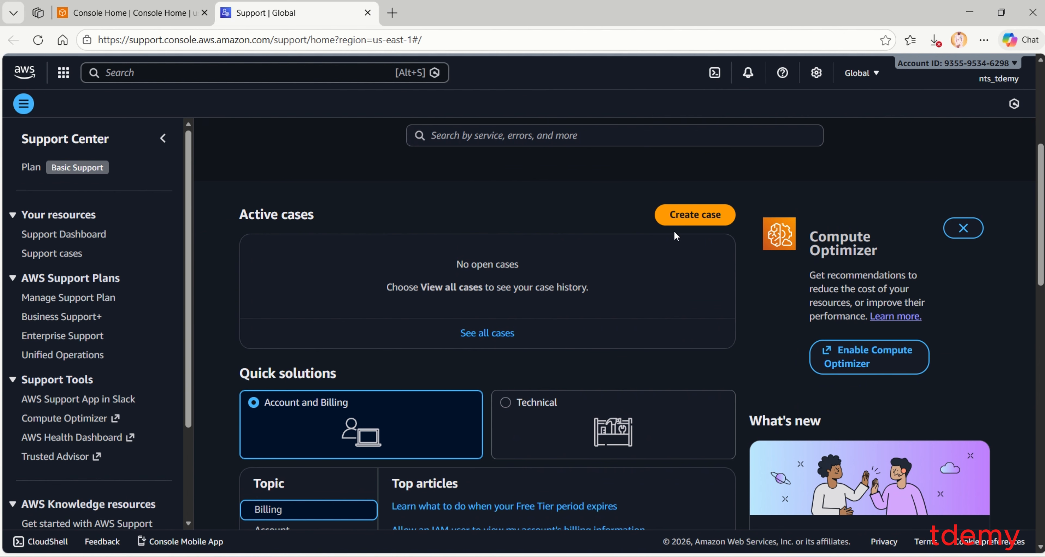
pyautogui.click(720, 216)
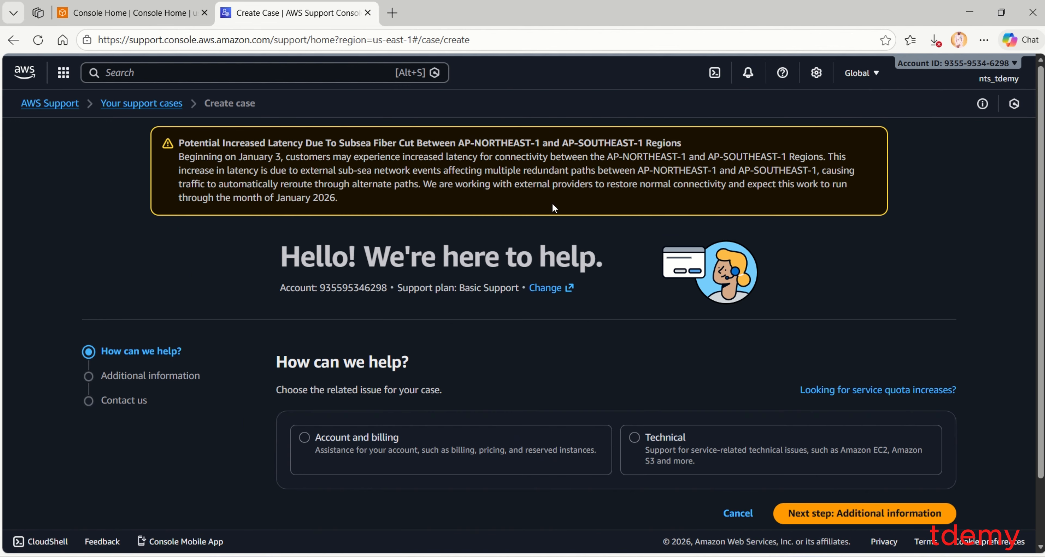
# Pick Account and billing, leave the Service list unset, and close the Create Case tab.
pyautogui.scroll(-2, 489, 222)
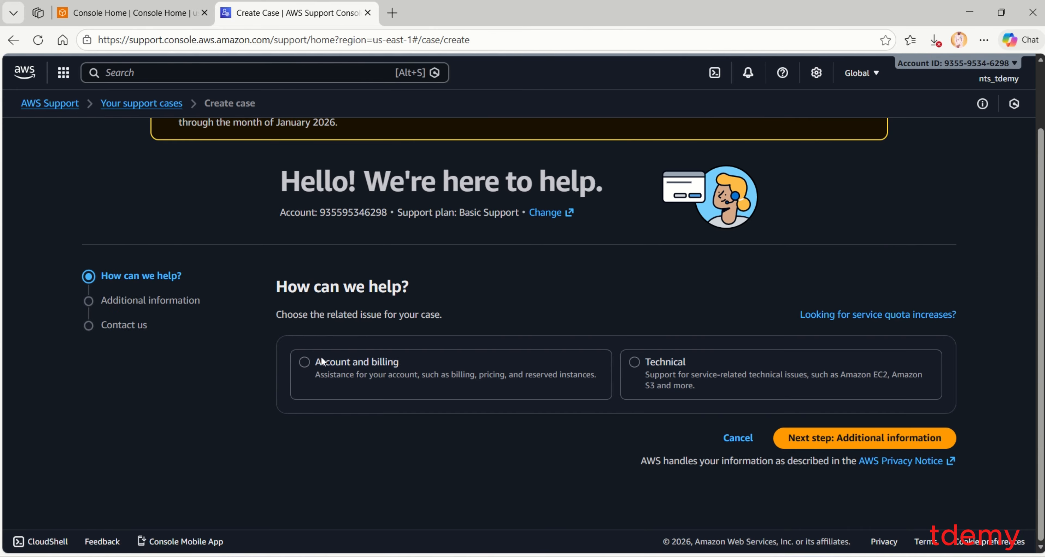
pyautogui.click(304, 362)
pyautogui.scroll(-4, 579, 415)
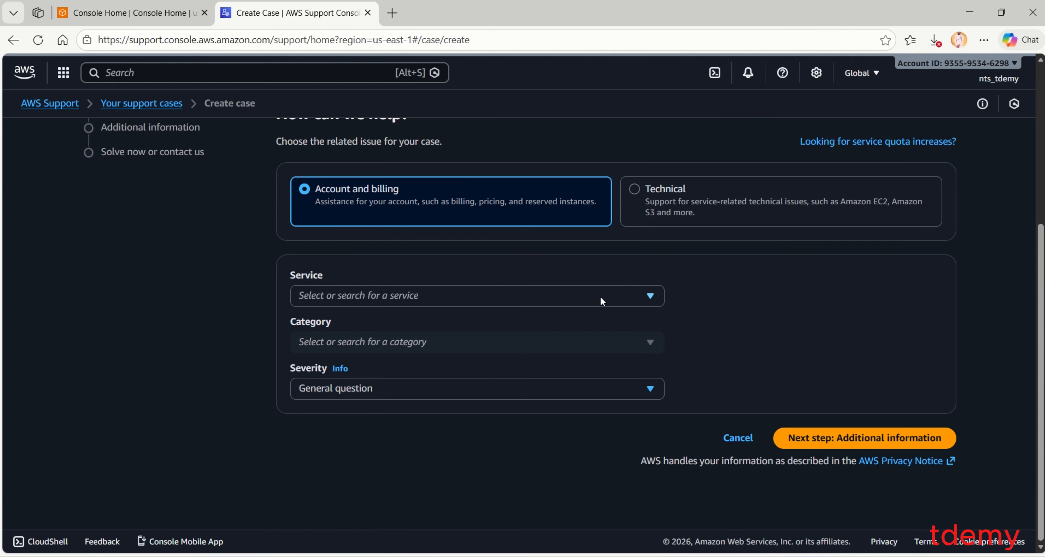
pyautogui.click(568, 298)
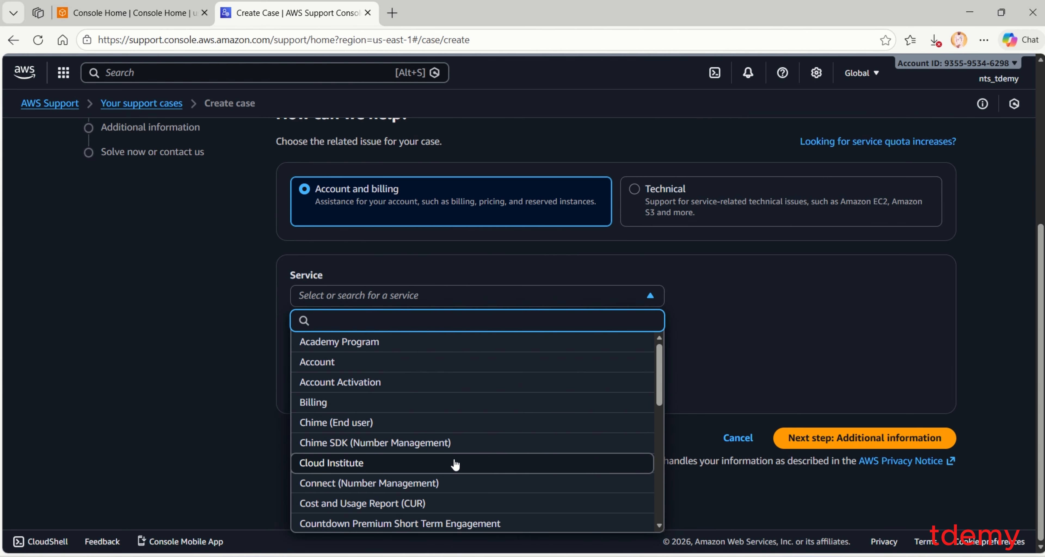
pyautogui.click(766, 378)
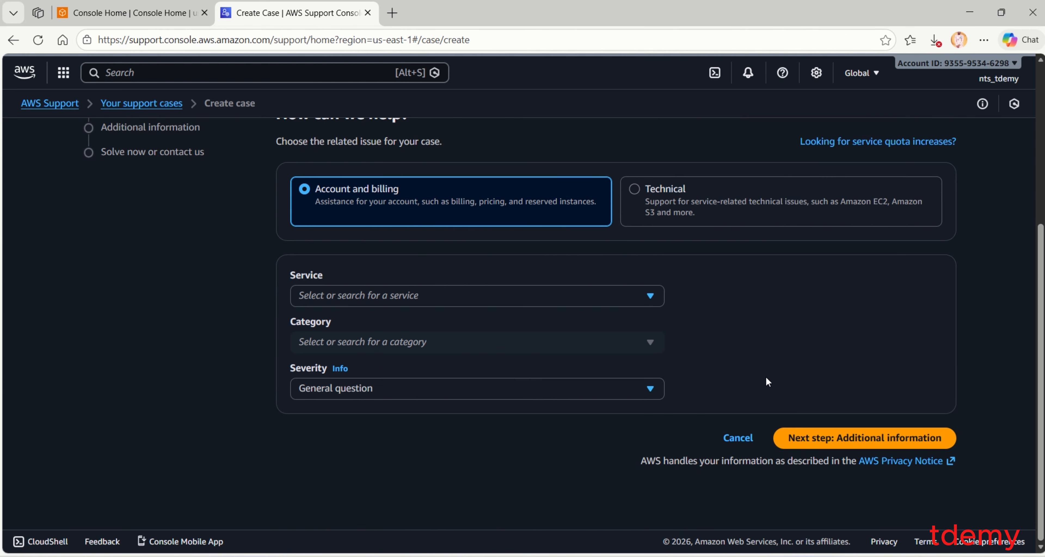
pyautogui.scroll(5, 774, 371)
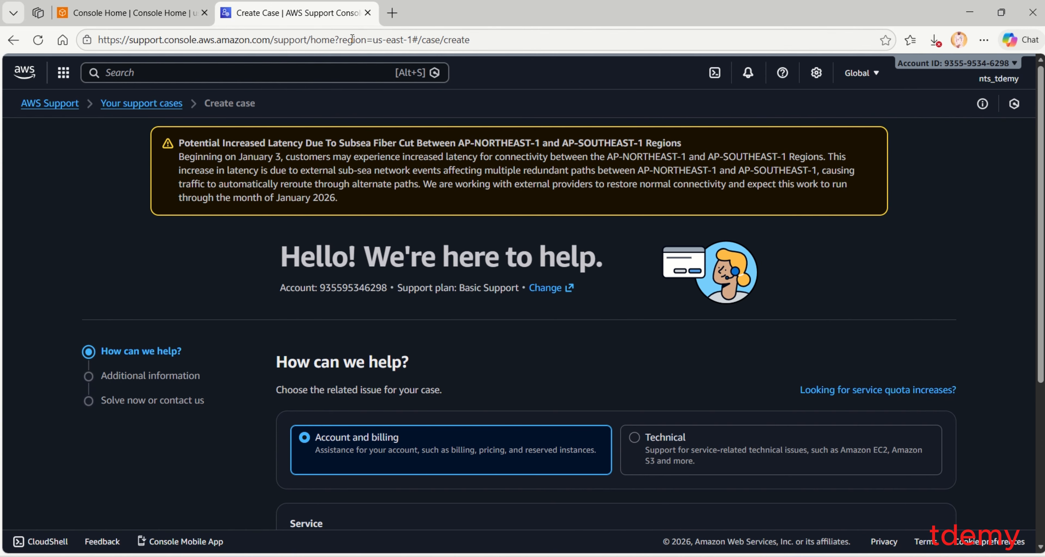
pyautogui.click(368, 13)
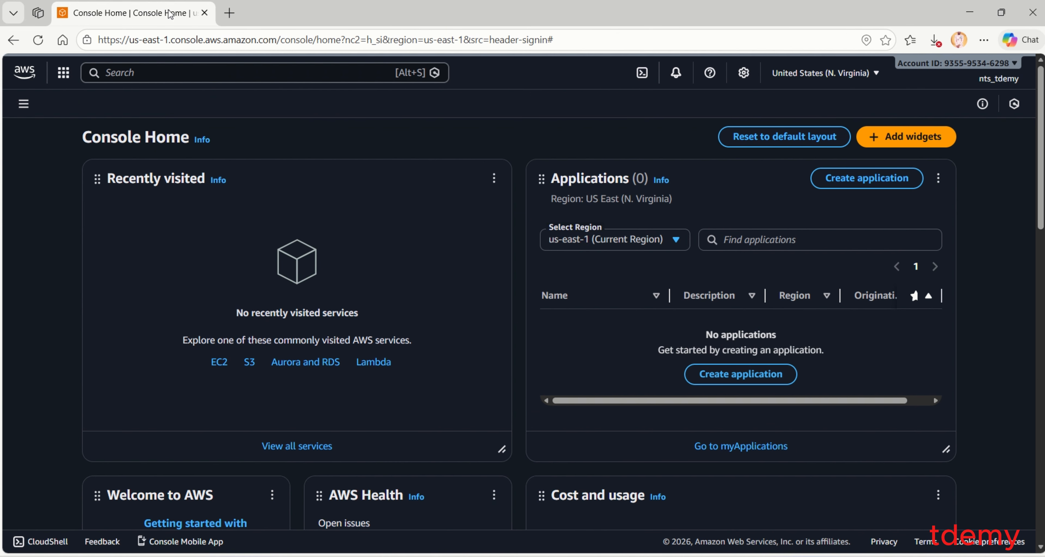
pyautogui.click(675, 75)
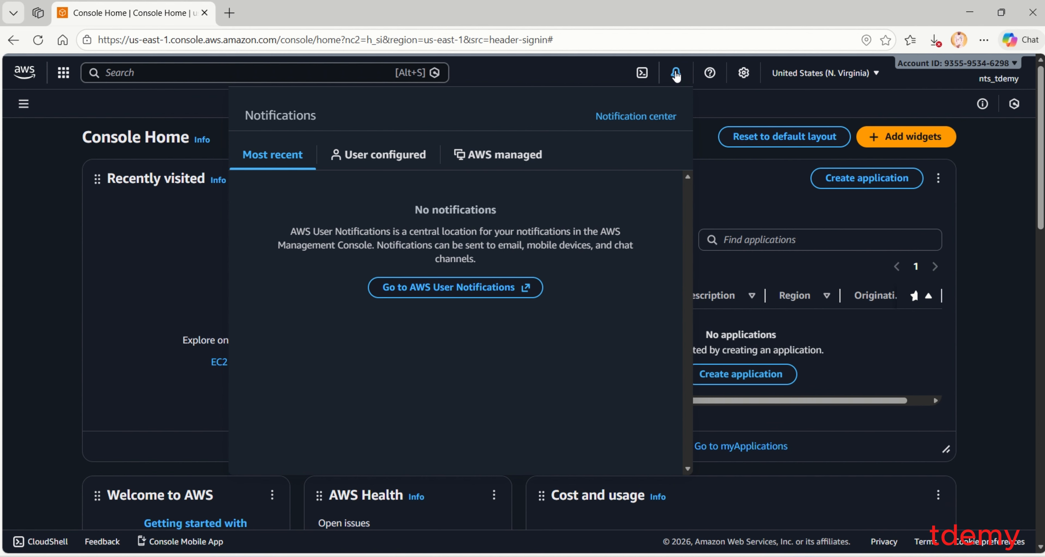
pyautogui.click(530, 79)
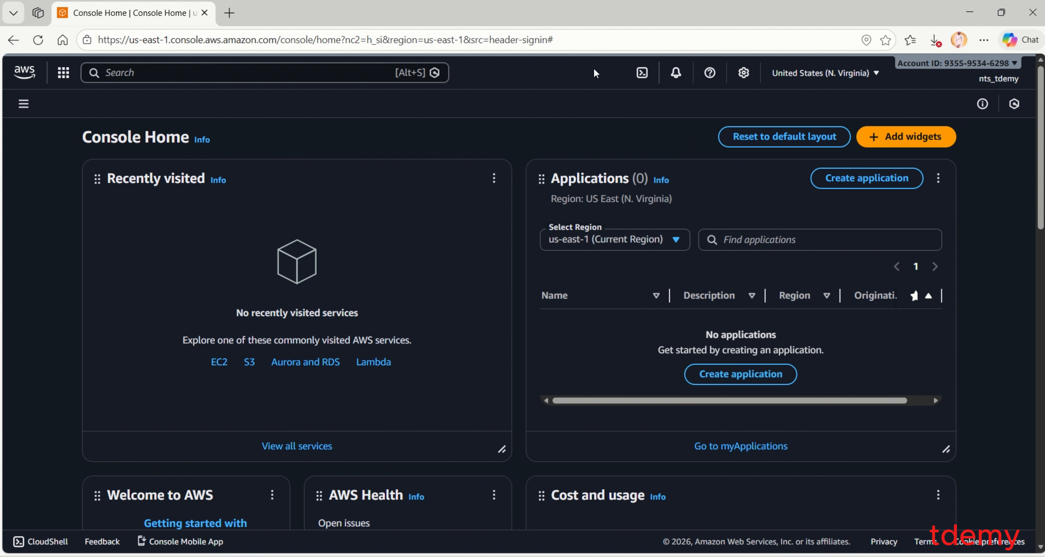
pyautogui.click(711, 75)
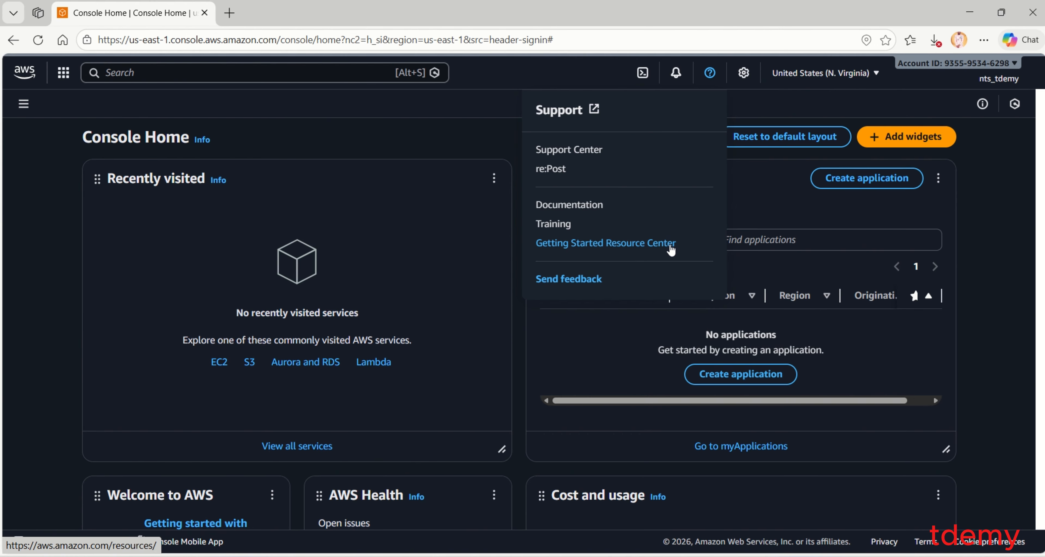
pyautogui.click(479, 132)
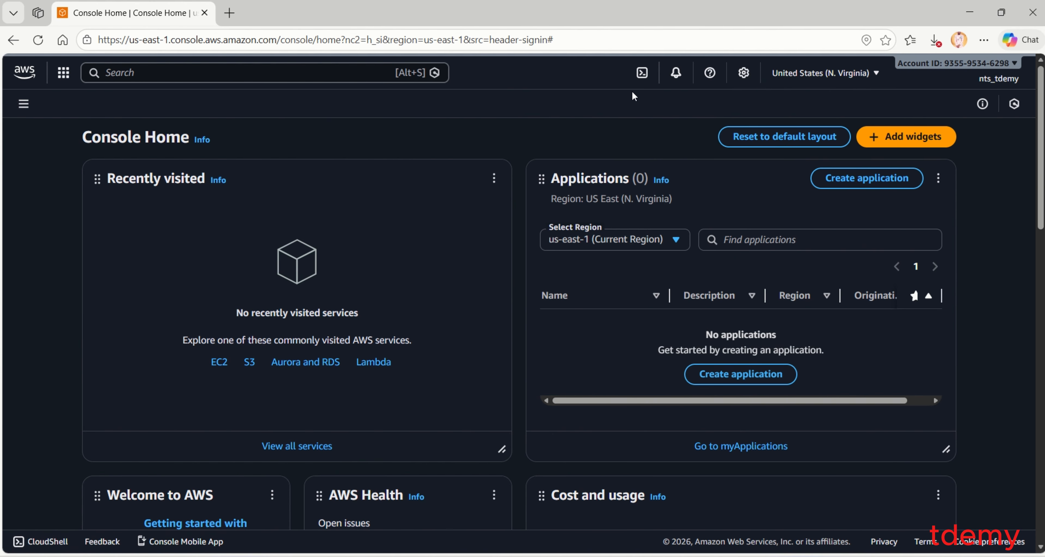
# Launch a CloudShell terminal session and bring up the Windows Start search.
pyautogui.click(643, 73)
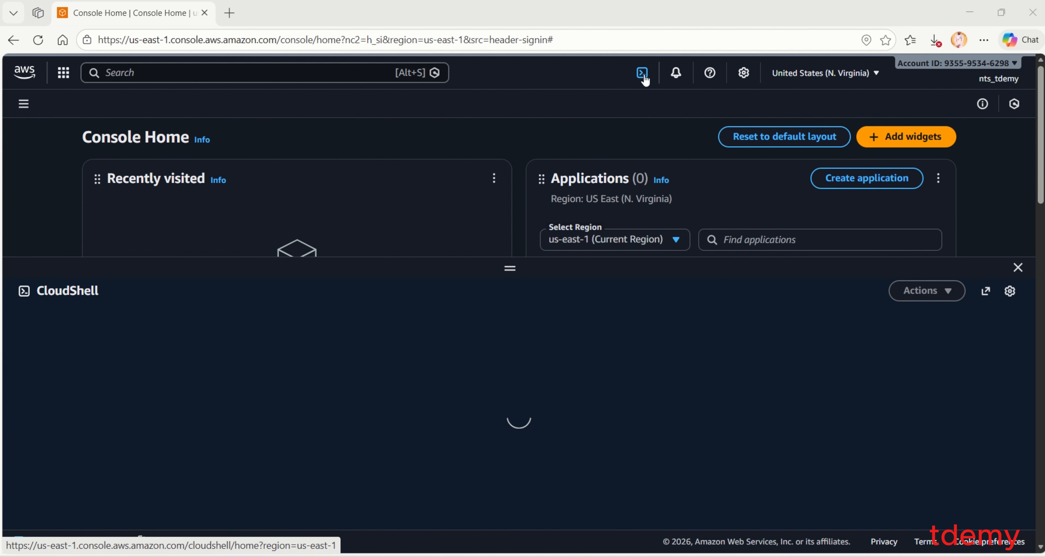
pyautogui.press('super')
# Search 'cmd', launch Command Prompt, move its window lower, then minimize it.
pyautogui.write('cmd')
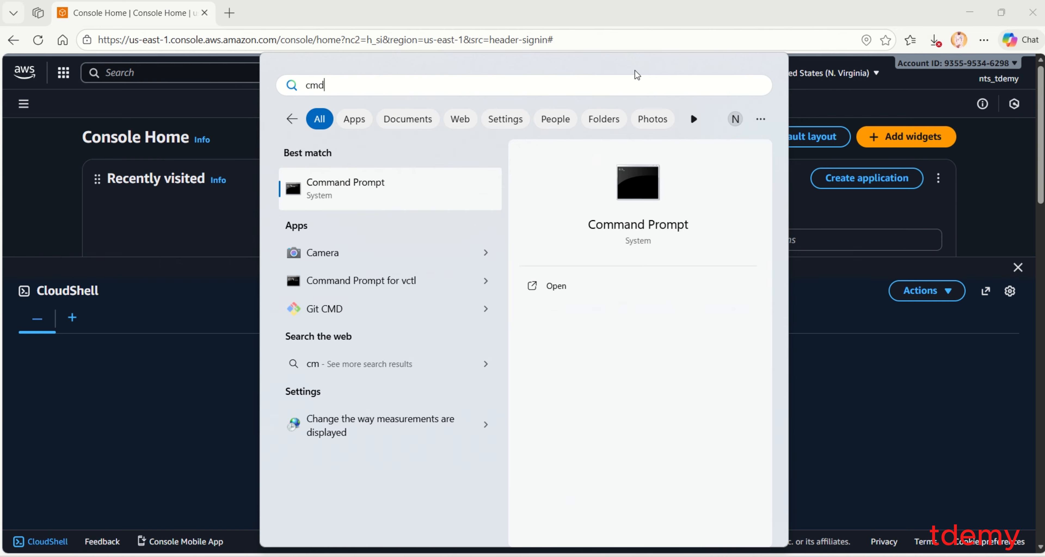
pyautogui.click(451, 191)
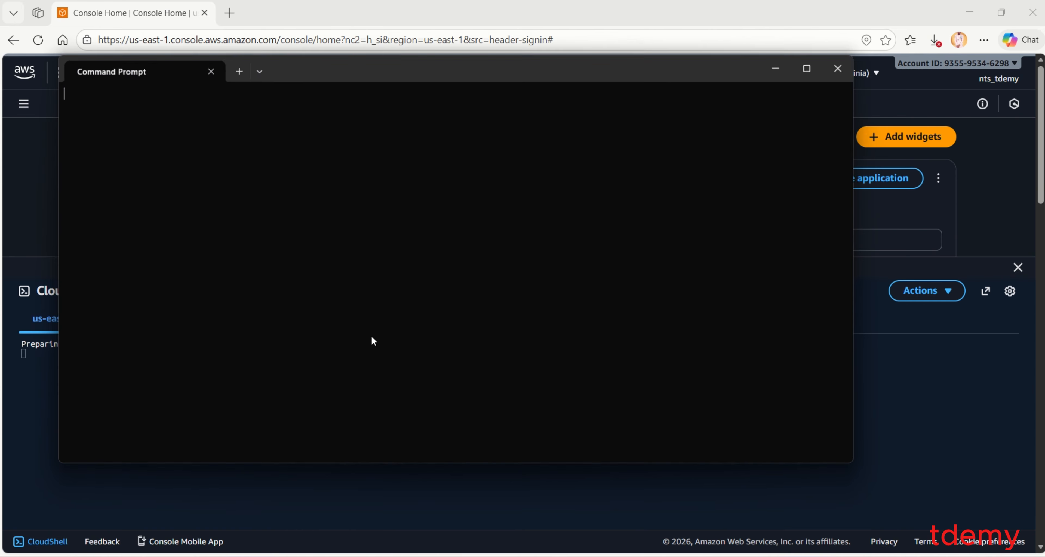
pyautogui.moveTo(393, 69); pyautogui.dragTo(393, 125)
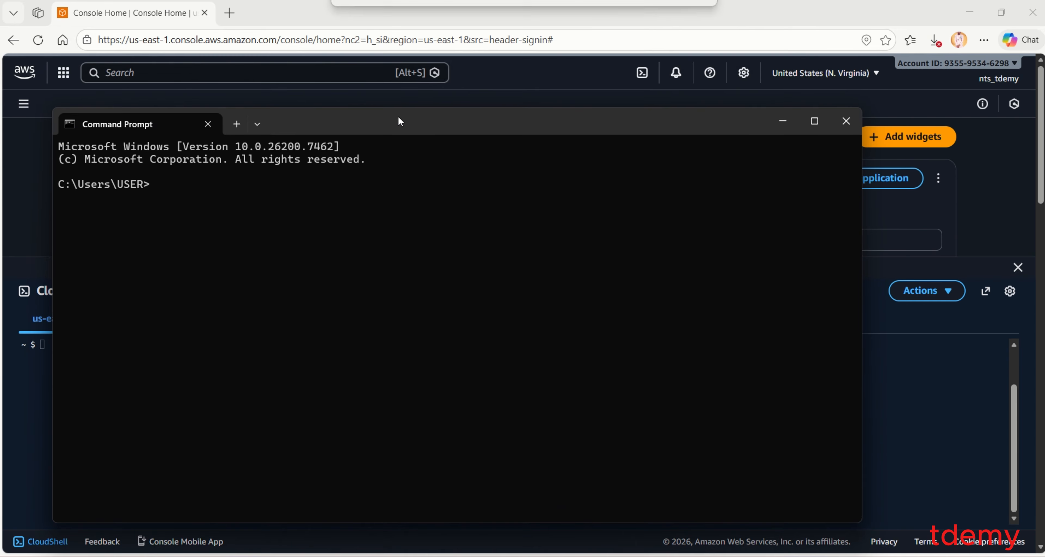
pyautogui.click(785, 122)
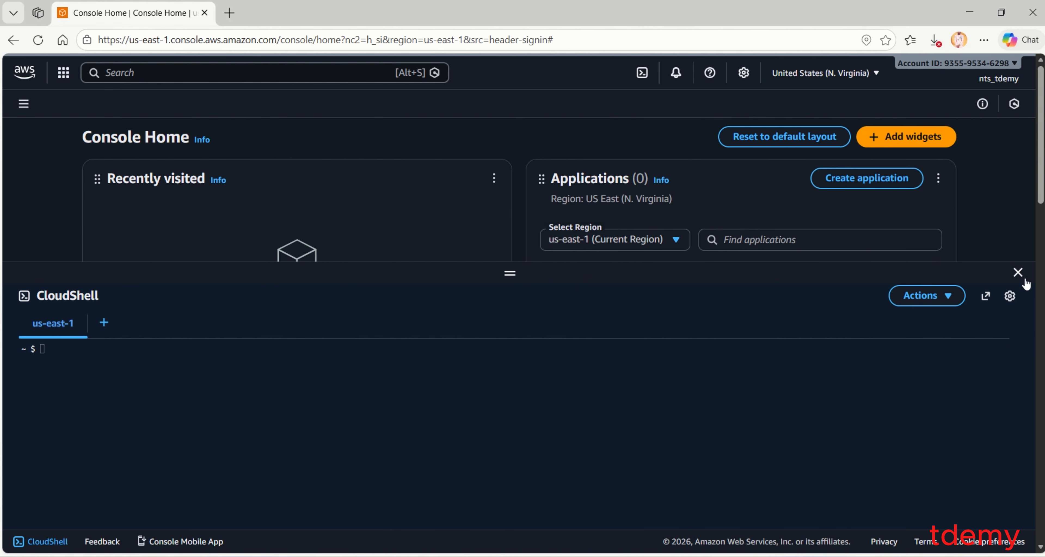
# Close CloudShell, then try service searches for ec2, rds and finally iam.
pyautogui.click(1018, 270)
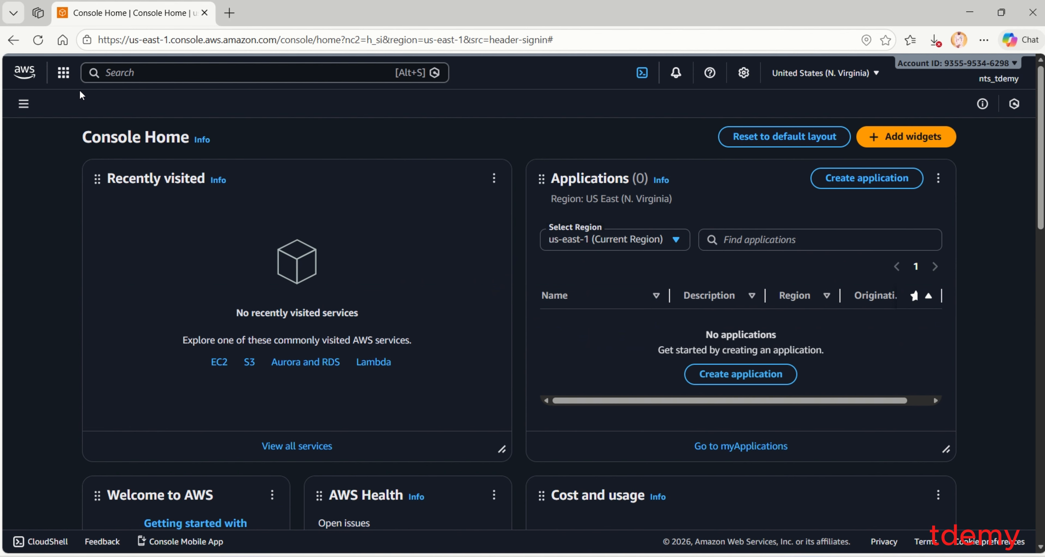
pyautogui.click(181, 75)
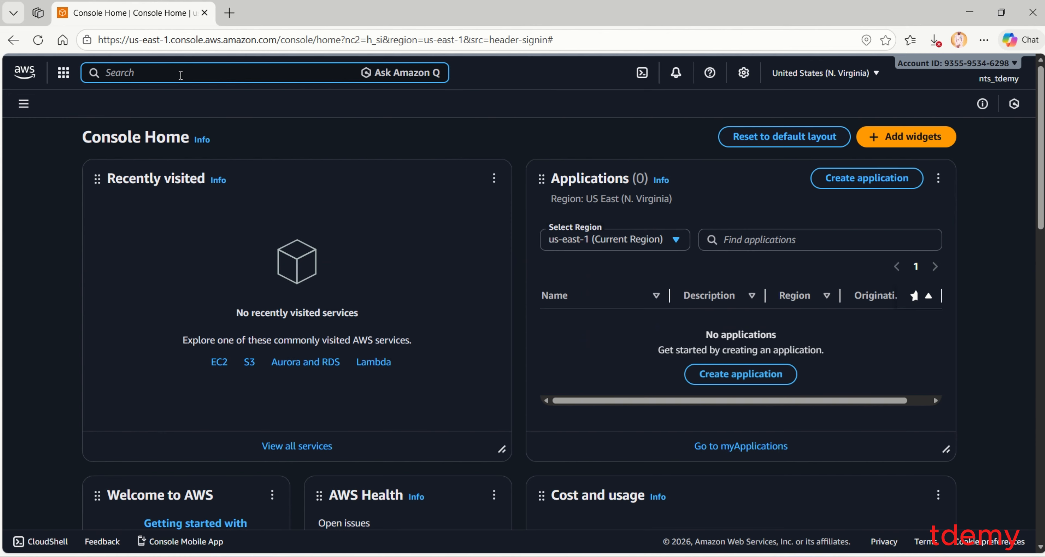
pyautogui.write('ec2')
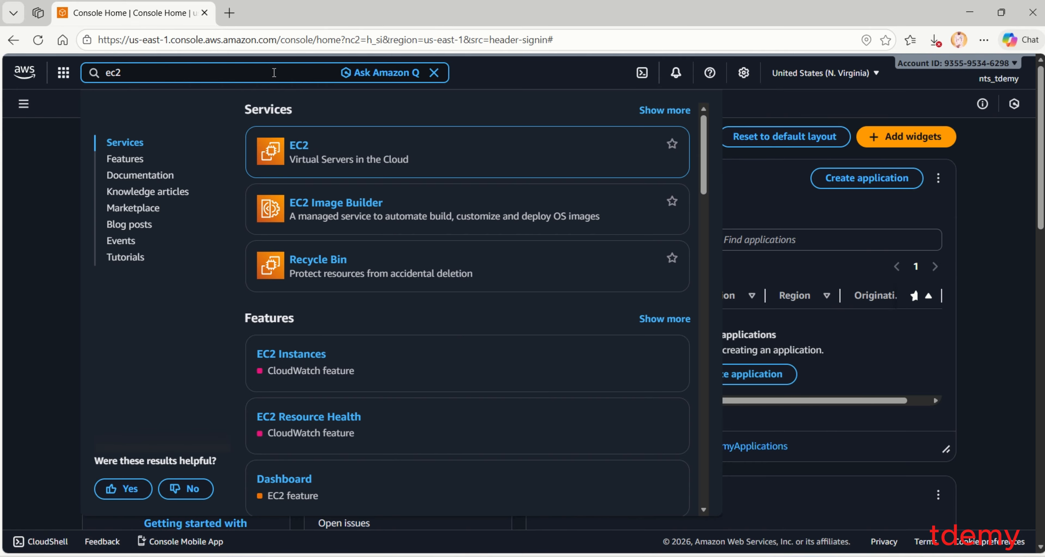
pyautogui.press('BackSpace')
pyautogui.press('BackSpace')
pyautogui.press('BackSpace')
pyautogui.write('rdS')
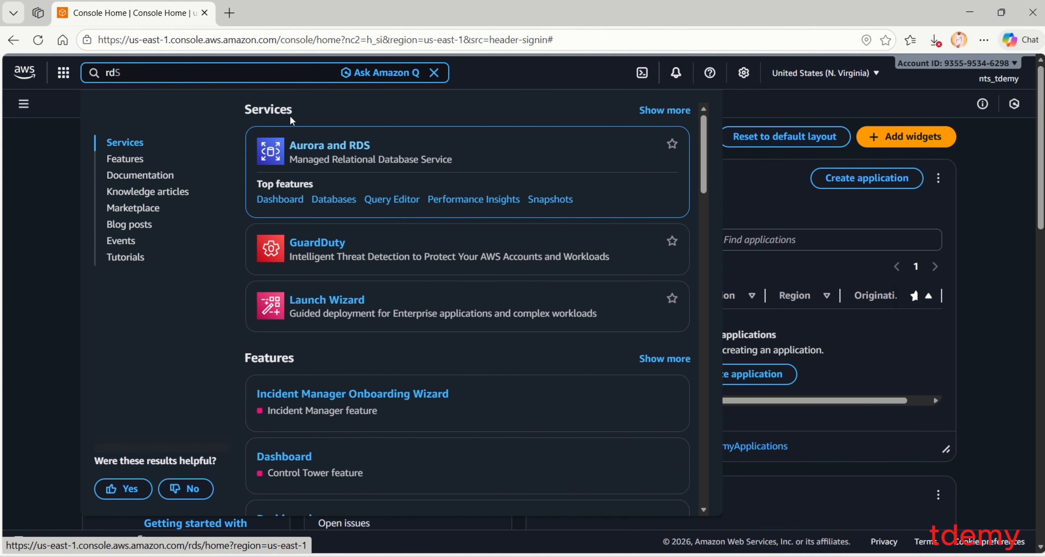
pyautogui.press('BackSpace')
pyautogui.press('BackSpace')
pyautogui.press('BackSpace')
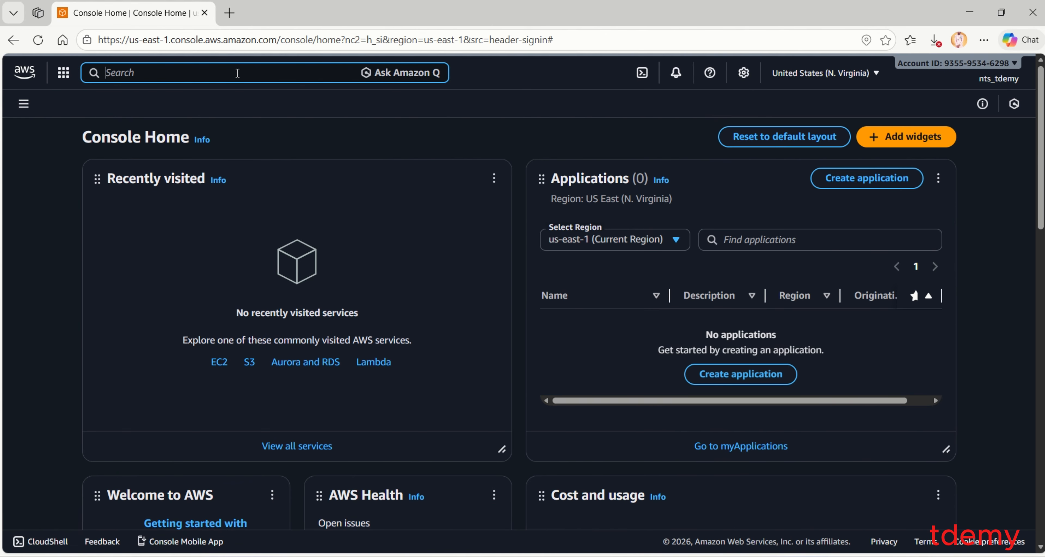
pyautogui.write('iam')
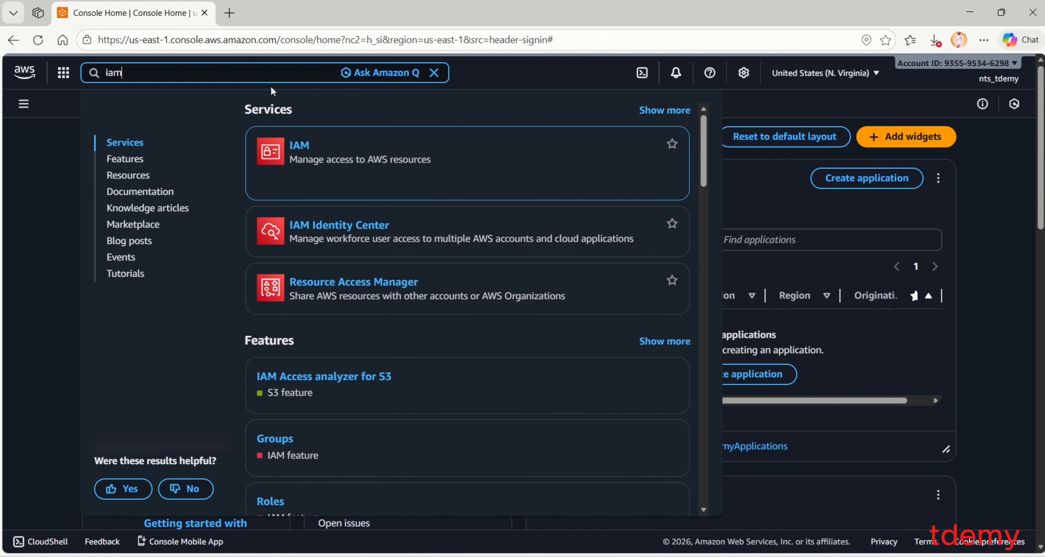
pyautogui.press('Escape')
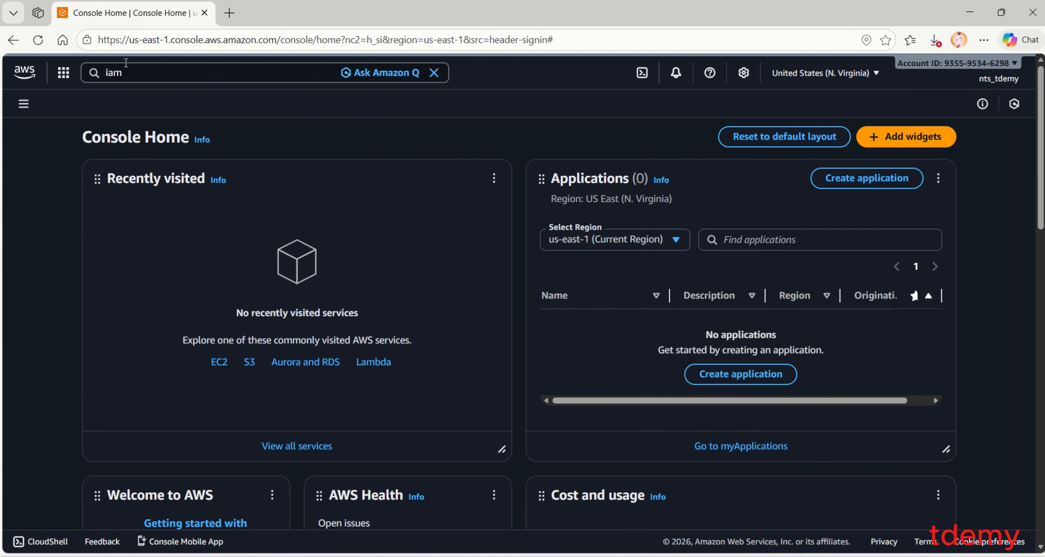
pyautogui.click(64, 74)
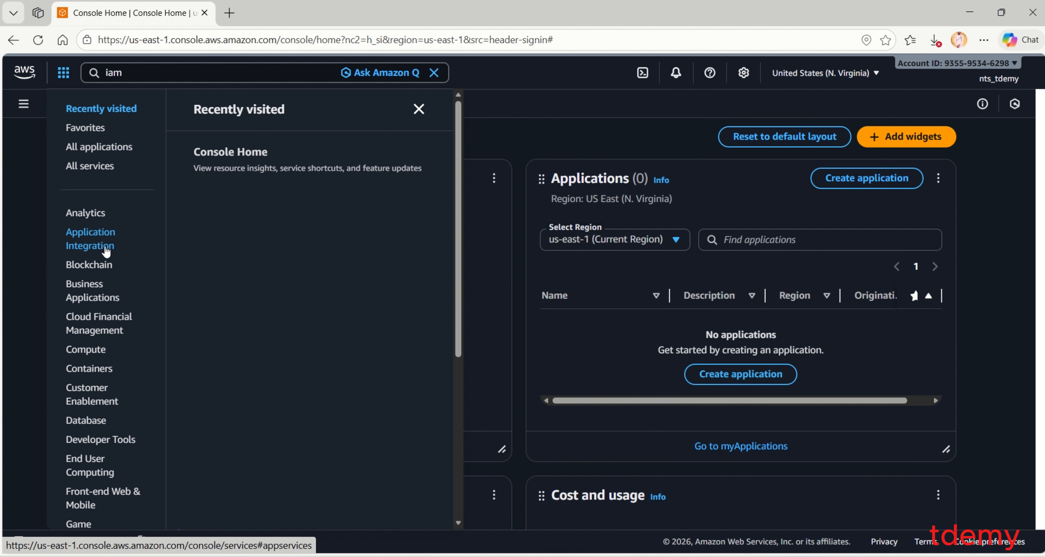
pyautogui.scroll(-3, 106, 284)
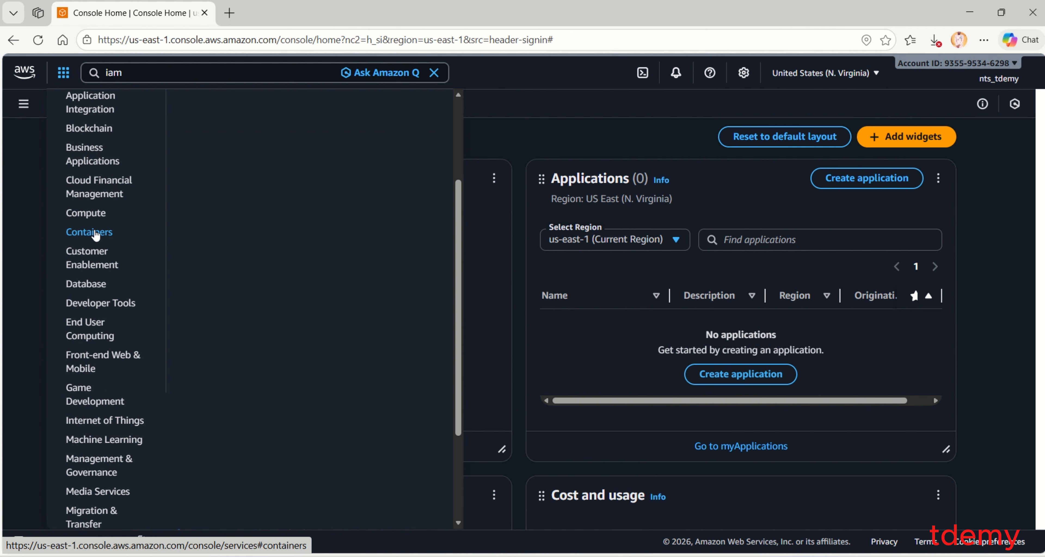
pyautogui.scroll(-3, 105, 240)
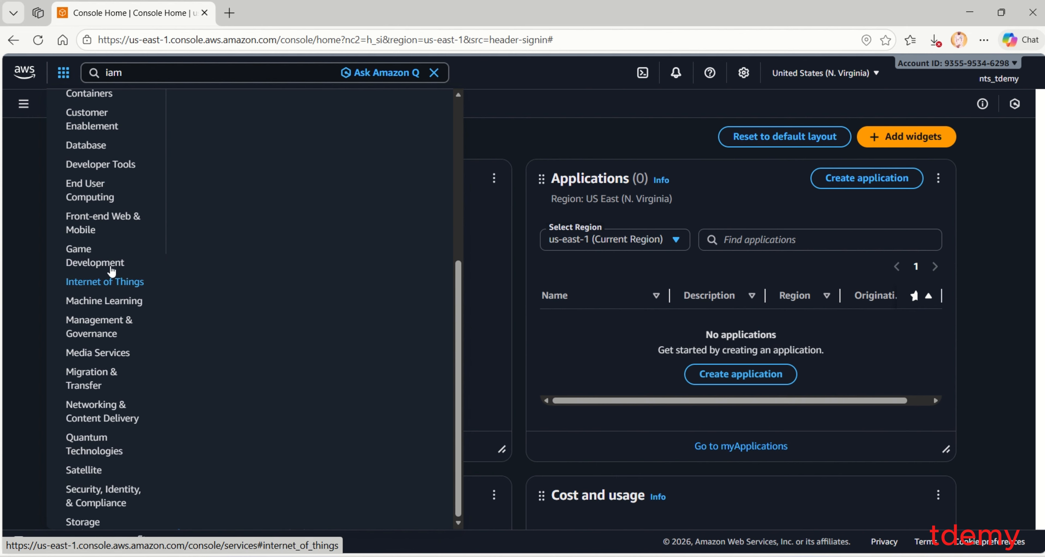
pyautogui.scroll(1, 109, 284)
pyautogui.scroll(-1, 132, 446)
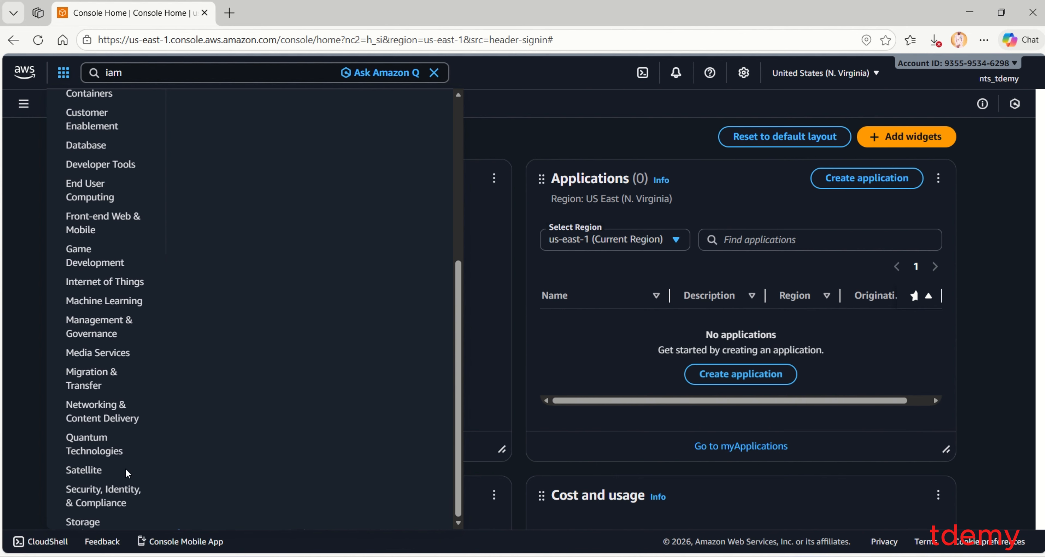
pyautogui.click(110, 497)
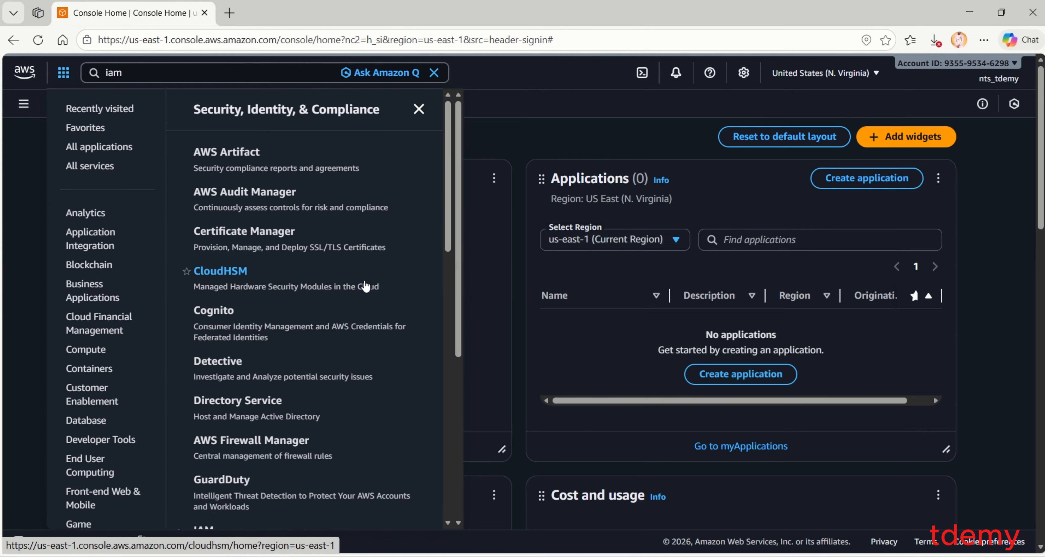
pyautogui.click(88, 218)
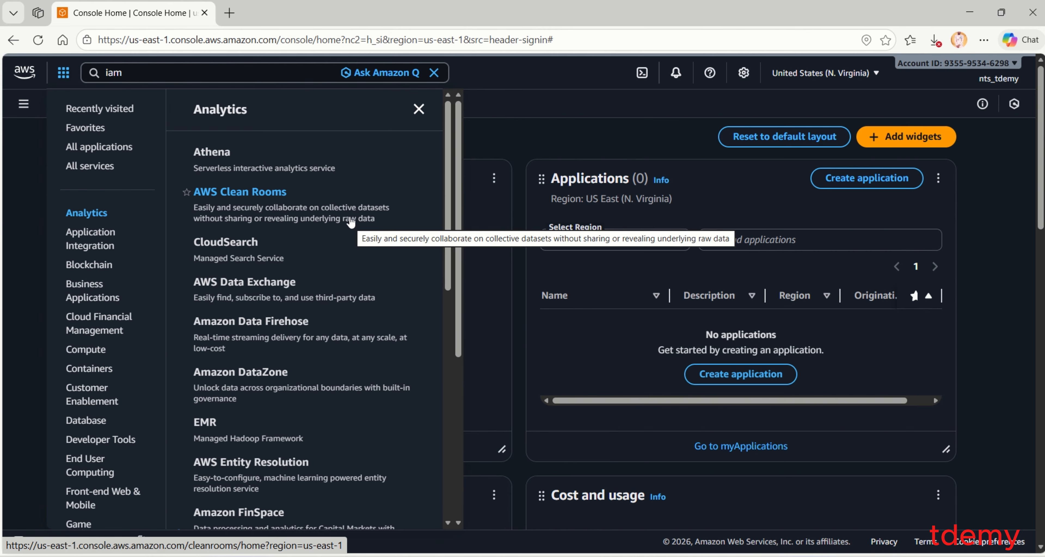
pyautogui.click(419, 109)
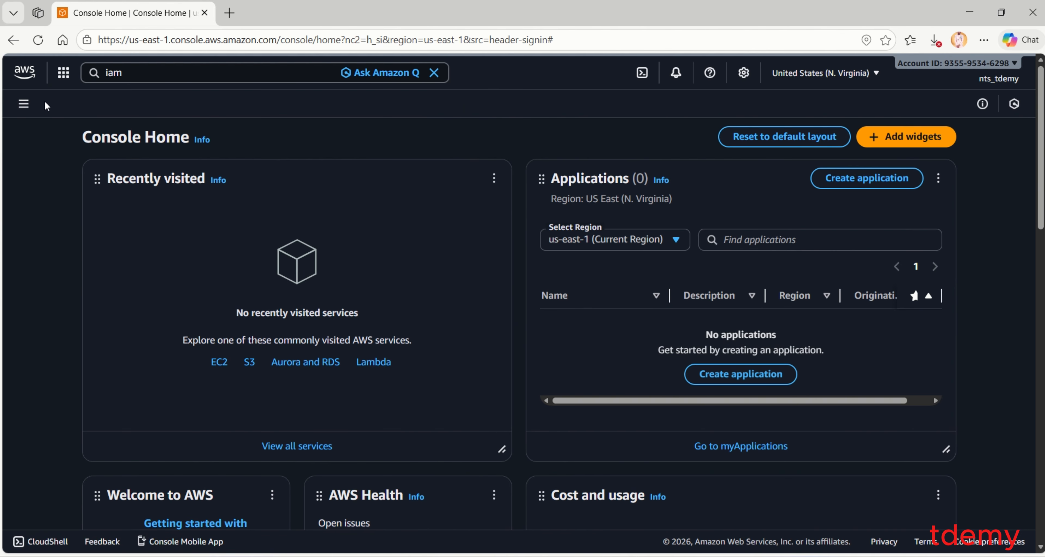
pyautogui.click(23, 105)
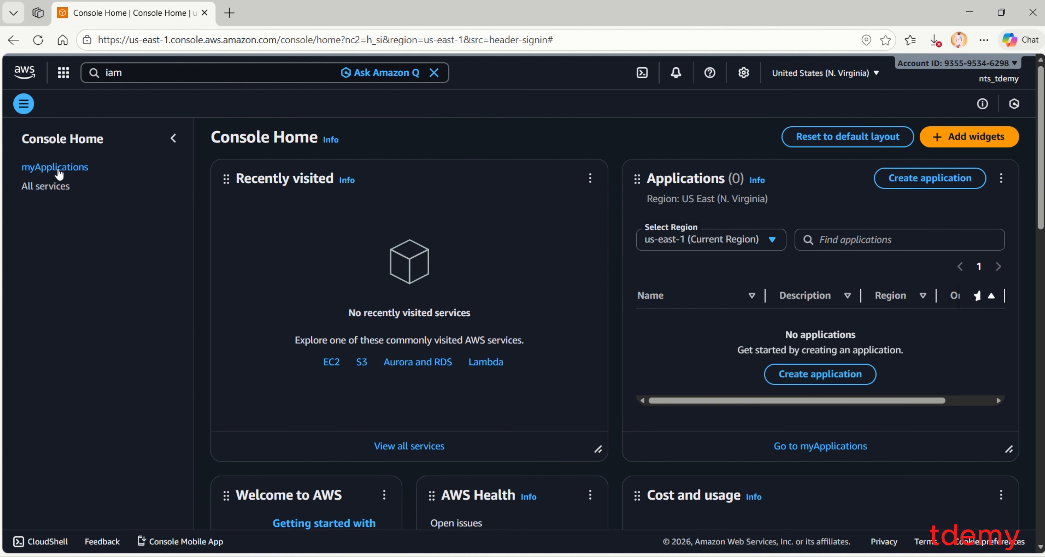
pyautogui.click(24, 105)
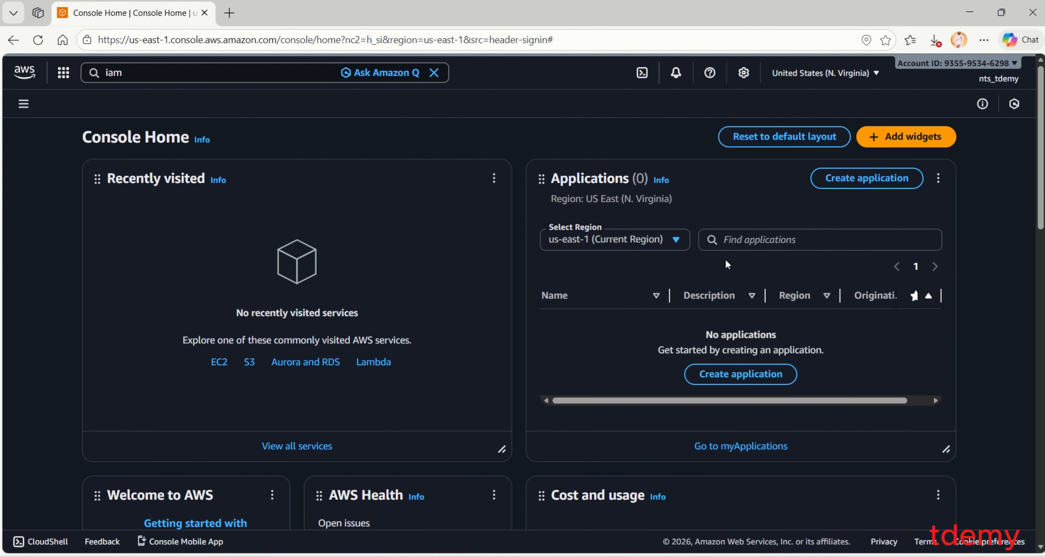
# Open Amazon Q, click into its question box, then close the assistant panel.
pyautogui.click(1014, 104)
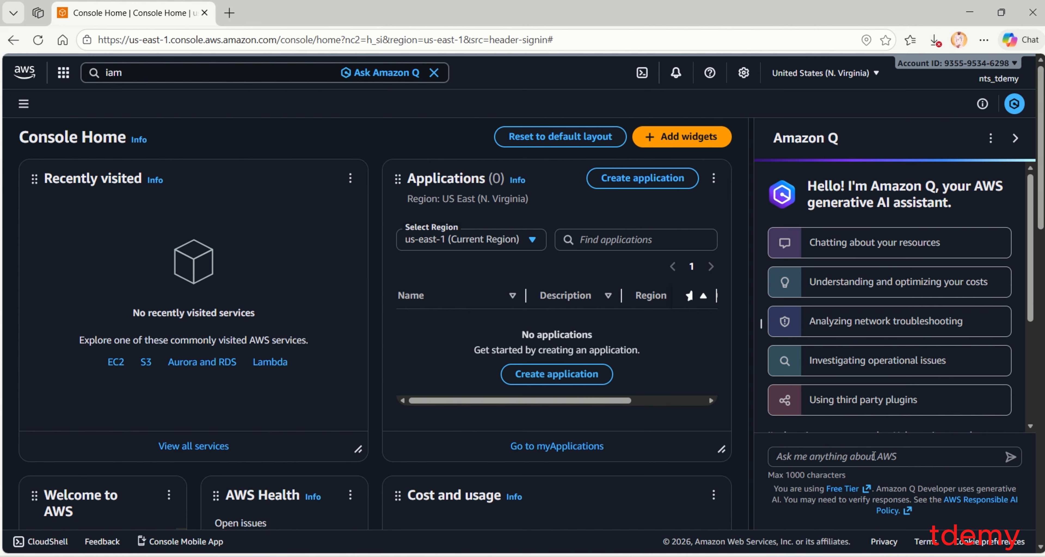
pyautogui.scroll(-5, 905, 430)
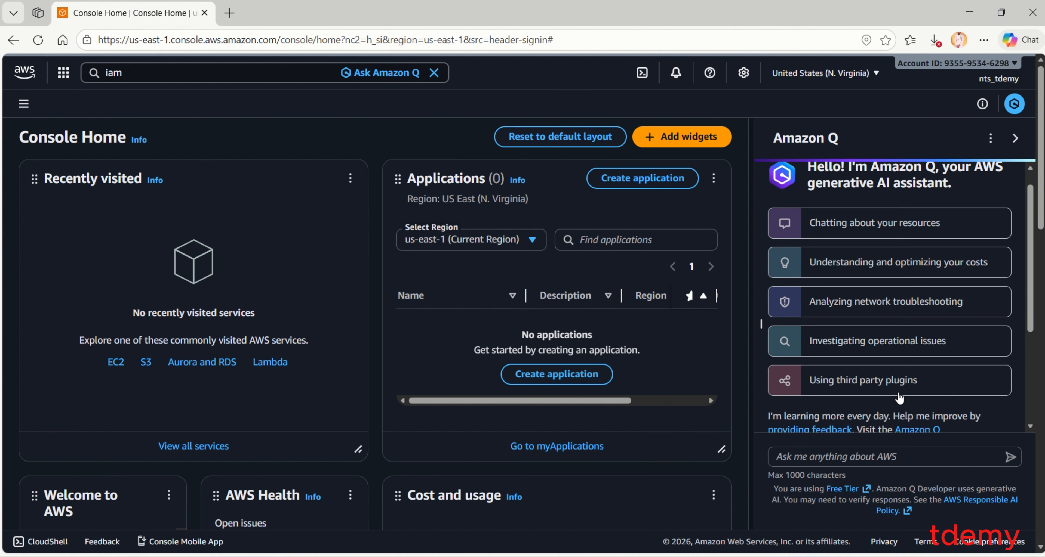
pyautogui.click(901, 456)
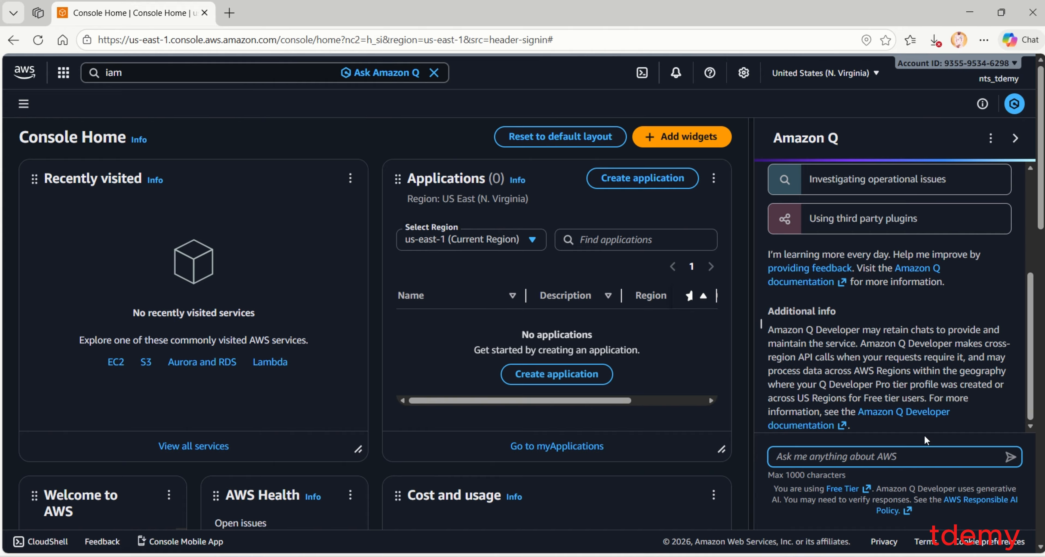
pyautogui.scroll(5, 924, 417)
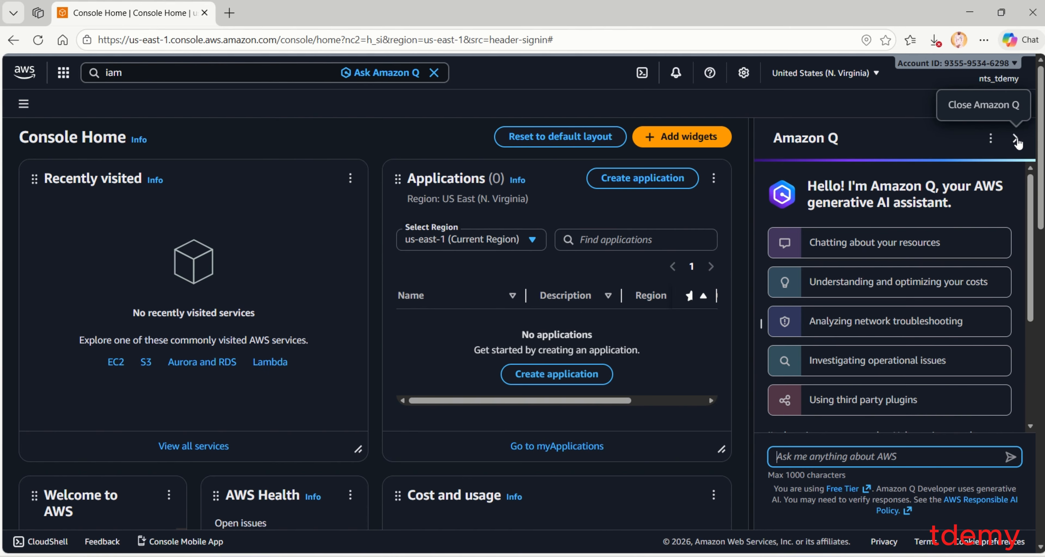
pyautogui.click(1016, 139)
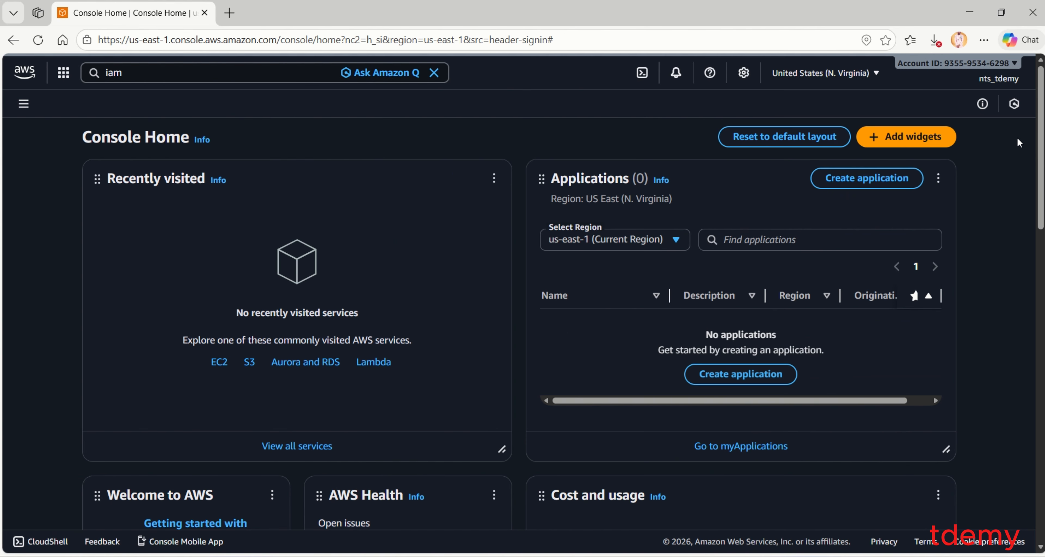
# Open and read the Console Home help panel, then close it.
pyautogui.click(982, 106)
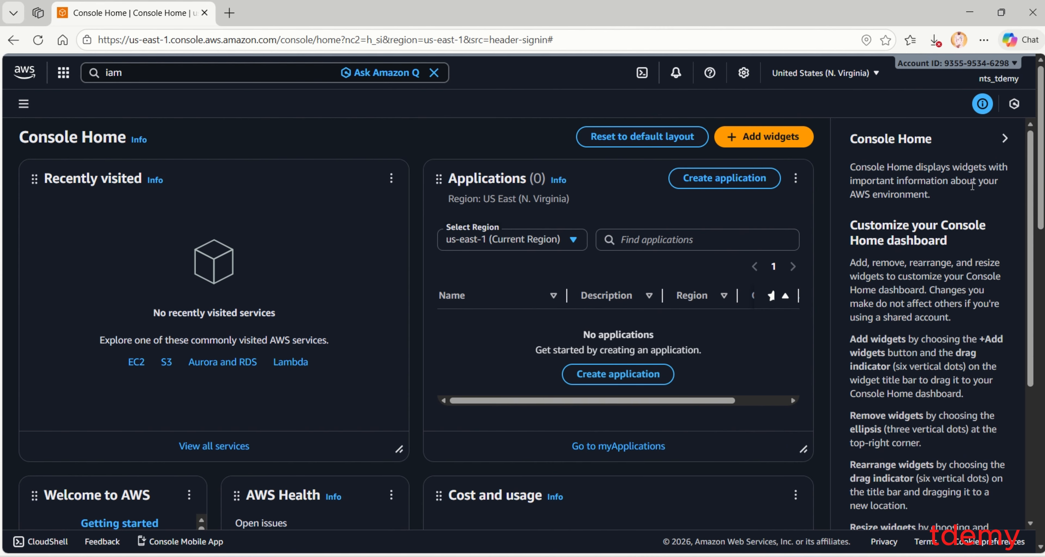
pyautogui.scroll(-5, 968, 268)
pyautogui.scroll(-8, 969, 268)
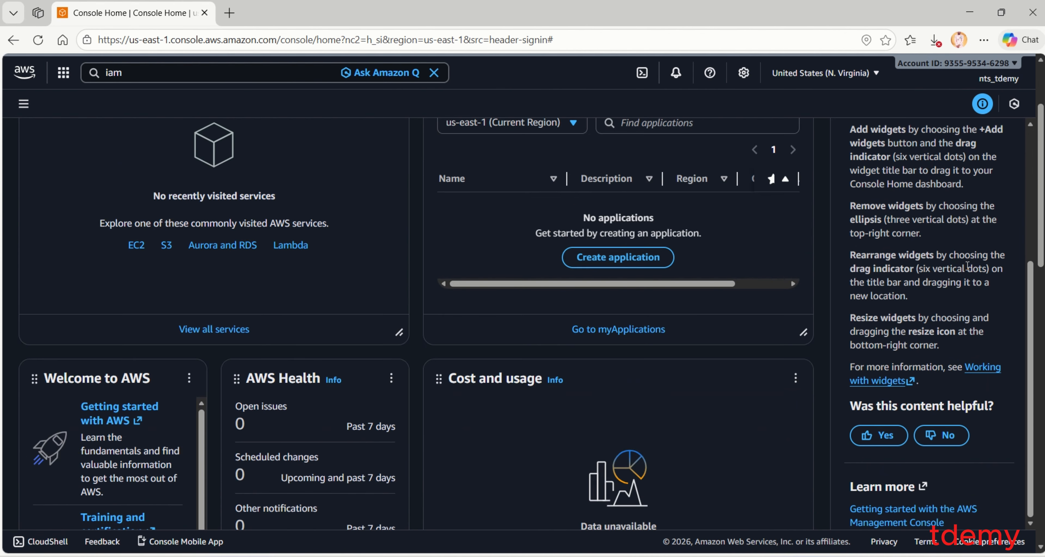
pyautogui.scroll(5, 962, 222)
pyautogui.scroll(10, 941, 205)
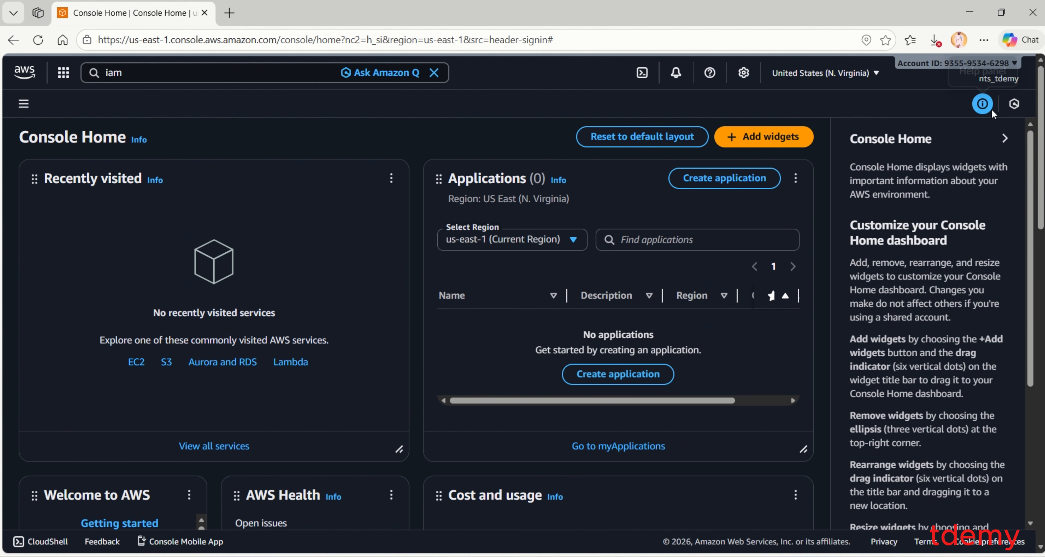
pyautogui.click(1005, 137)
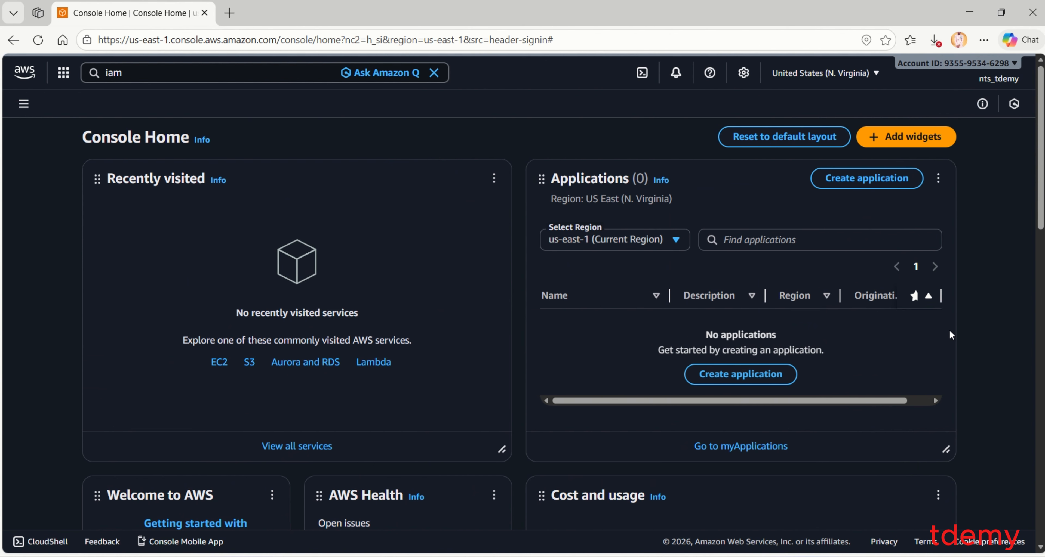
# Clear 'iam' from the console search field.
pyautogui.scroll(-15, 834, 324)
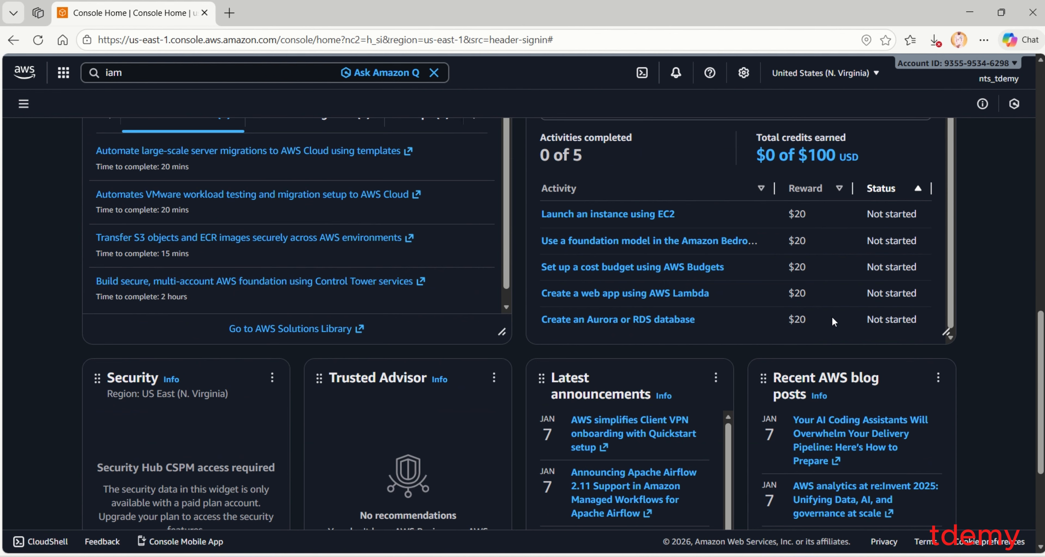
pyautogui.scroll(8, 455, 113)
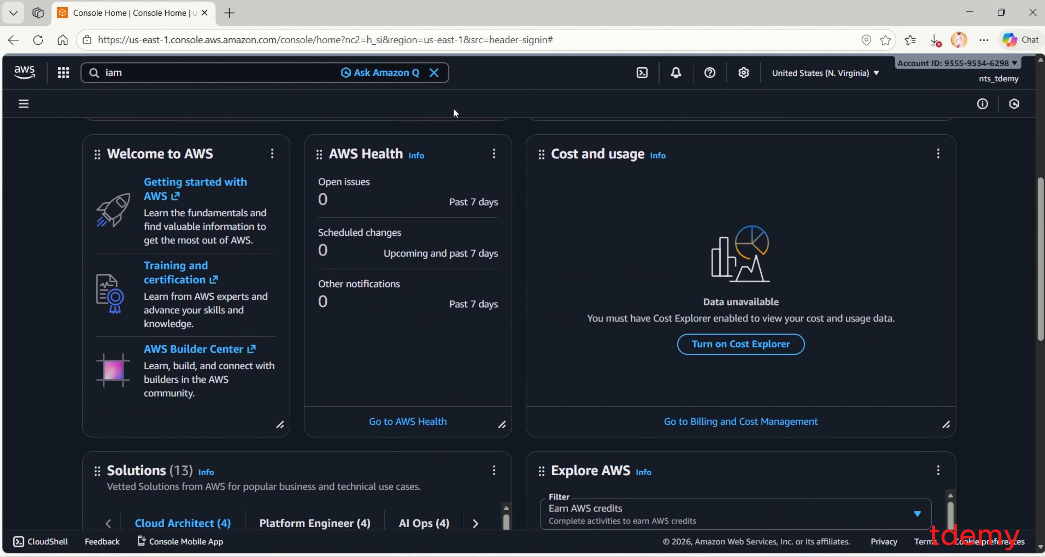
pyautogui.click(433, 73)
pyautogui.scroll(8, 644, 201)
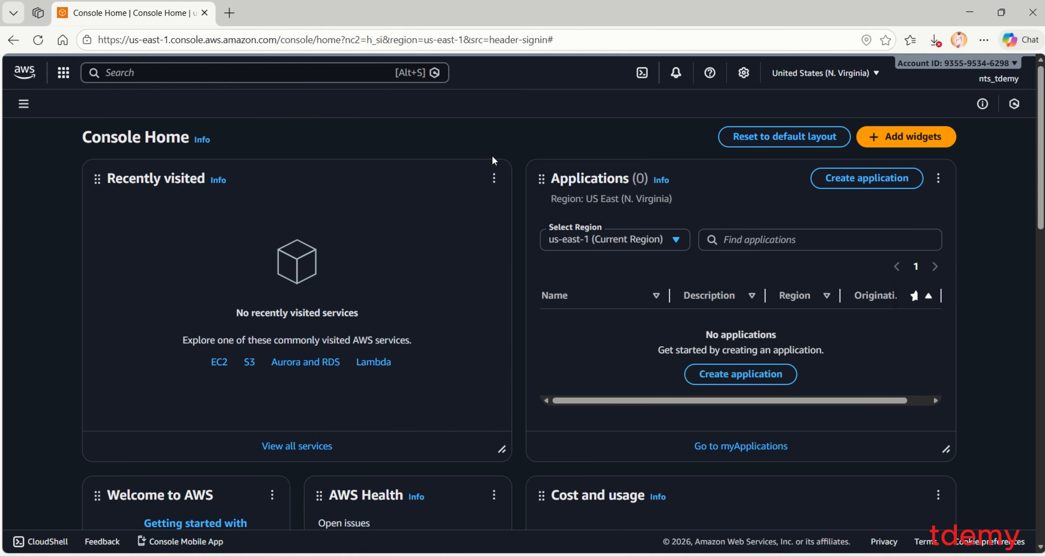
pyautogui.click(876, 76)
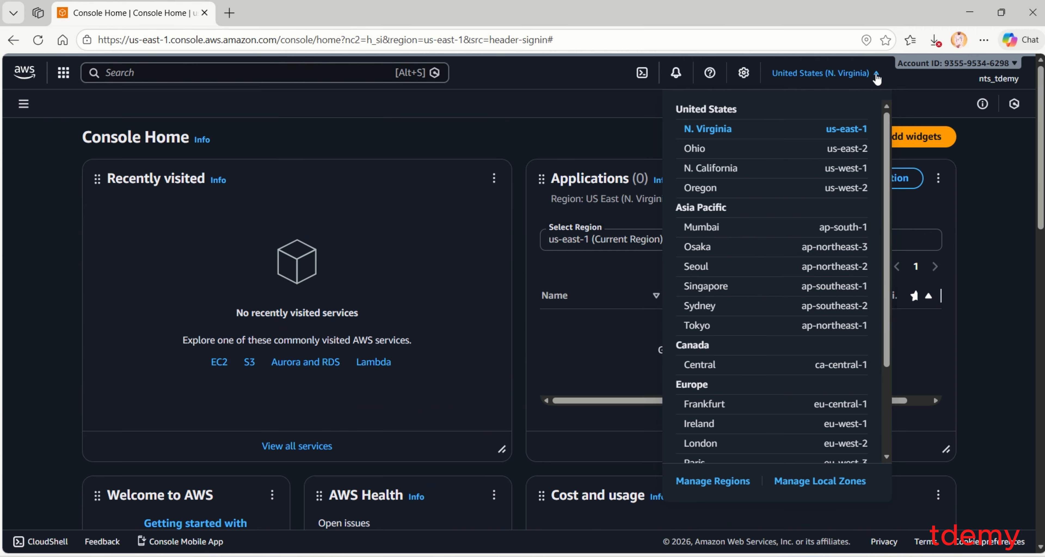
pyautogui.click(1014, 68)
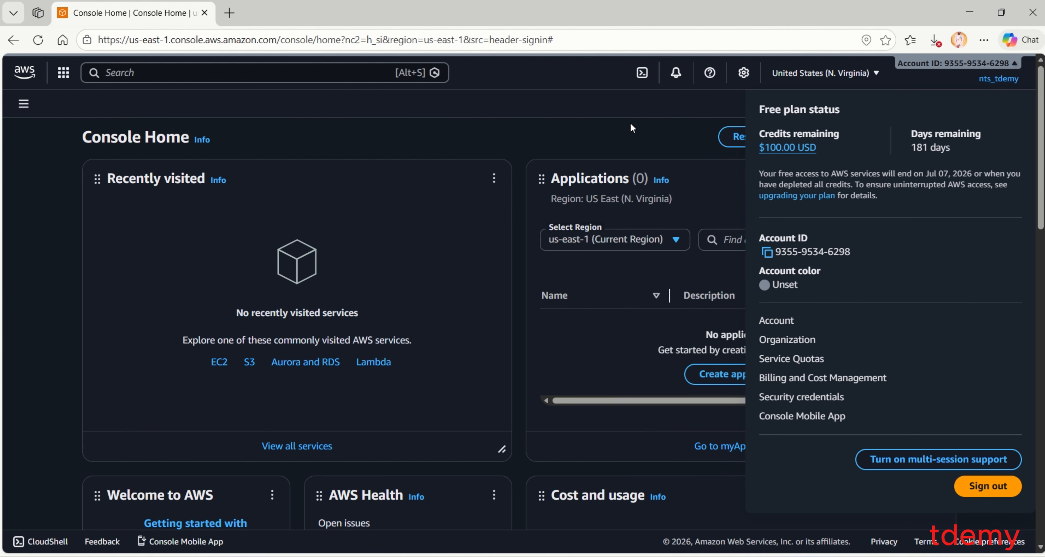
pyautogui.click(743, 74)
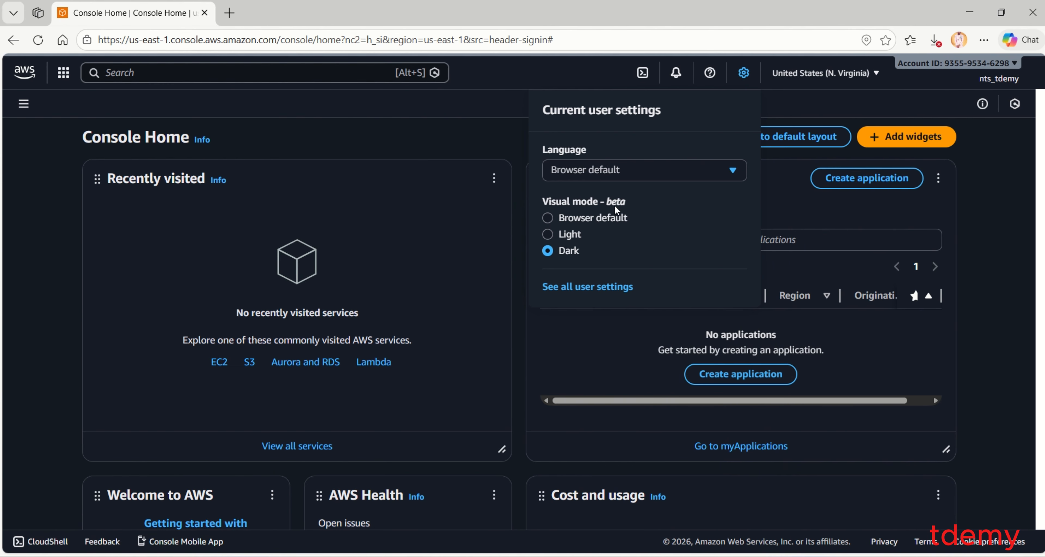
pyautogui.click(736, 171)
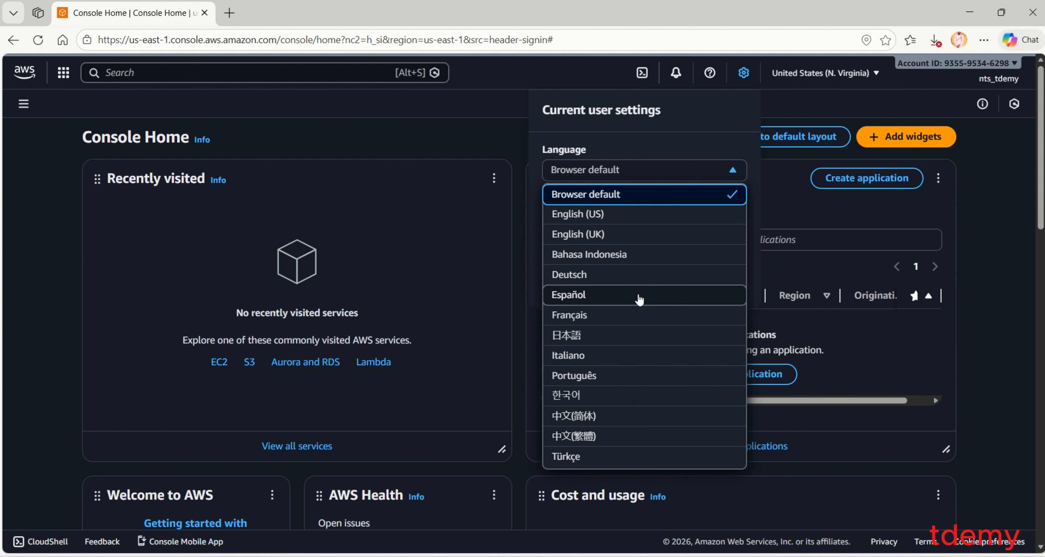
pyautogui.click(710, 75)
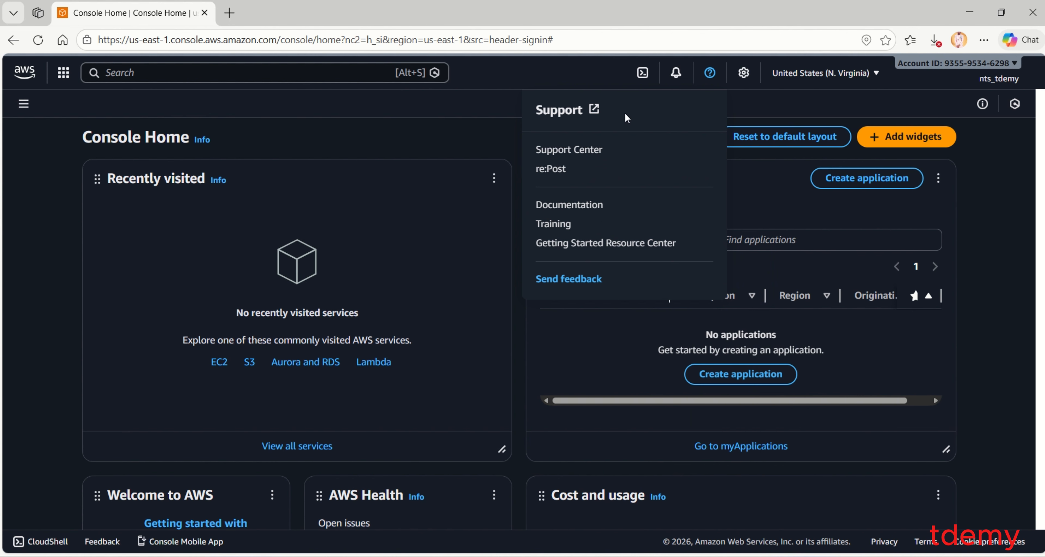
pyautogui.click(676, 75)
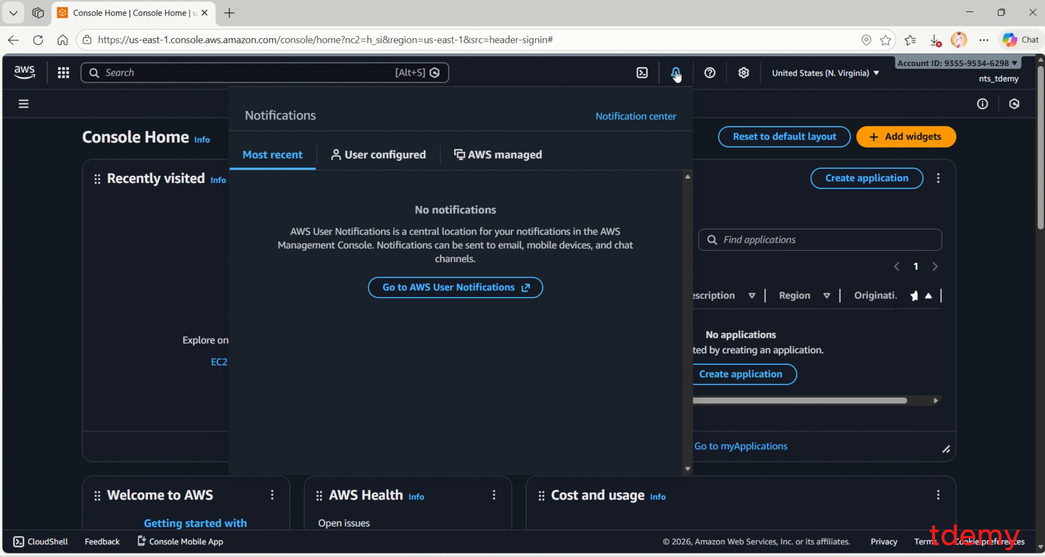
pyautogui.click(602, 74)
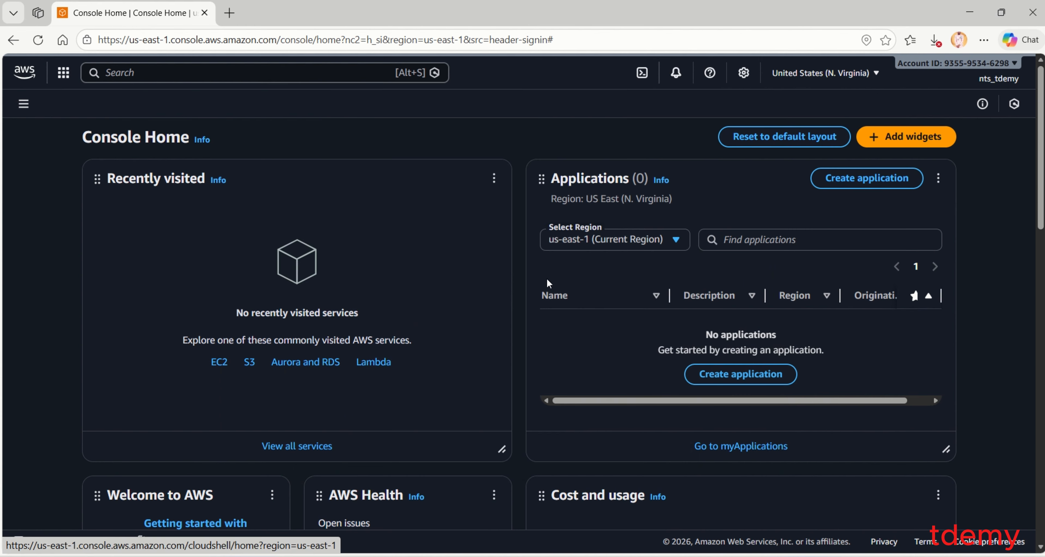
pyautogui.scroll(-8, 438, 245)
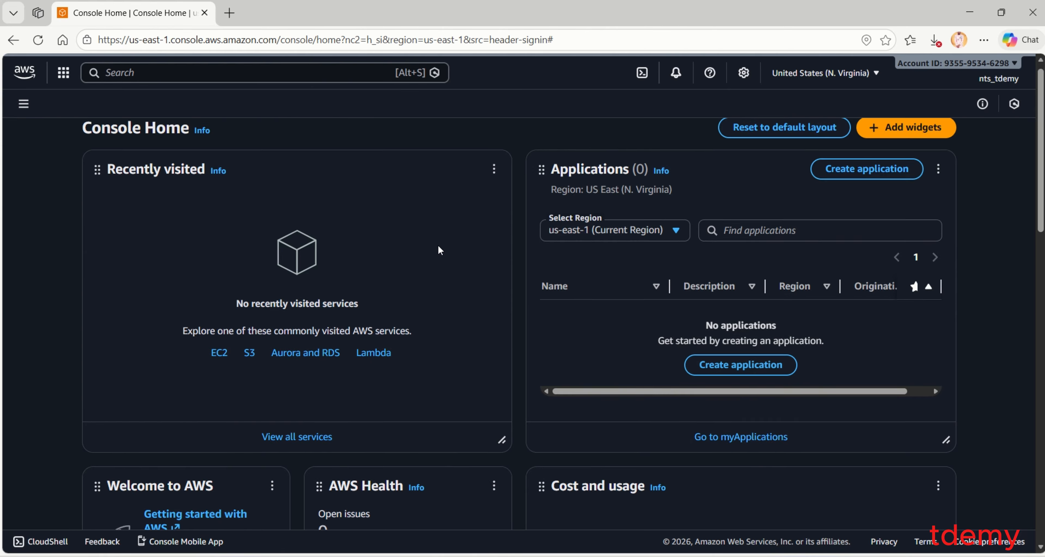
pyautogui.scroll(8, 515, 310)
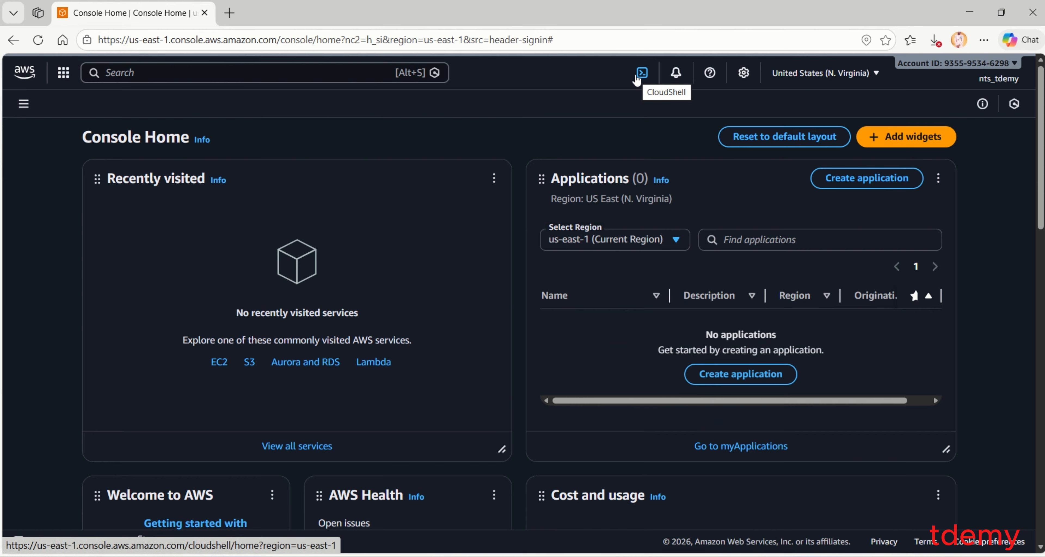
pyautogui.click(344, 72)
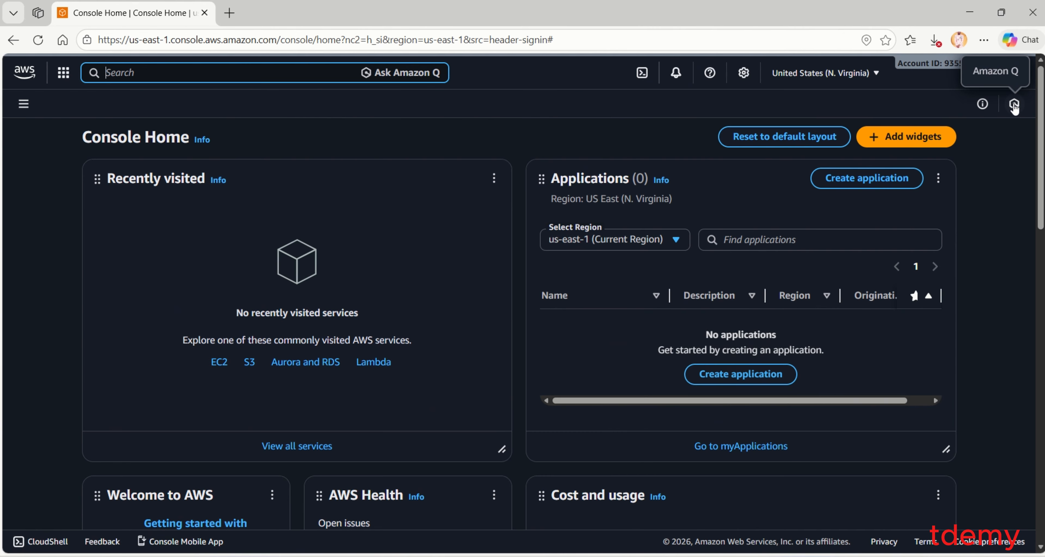
pyautogui.click(63, 74)
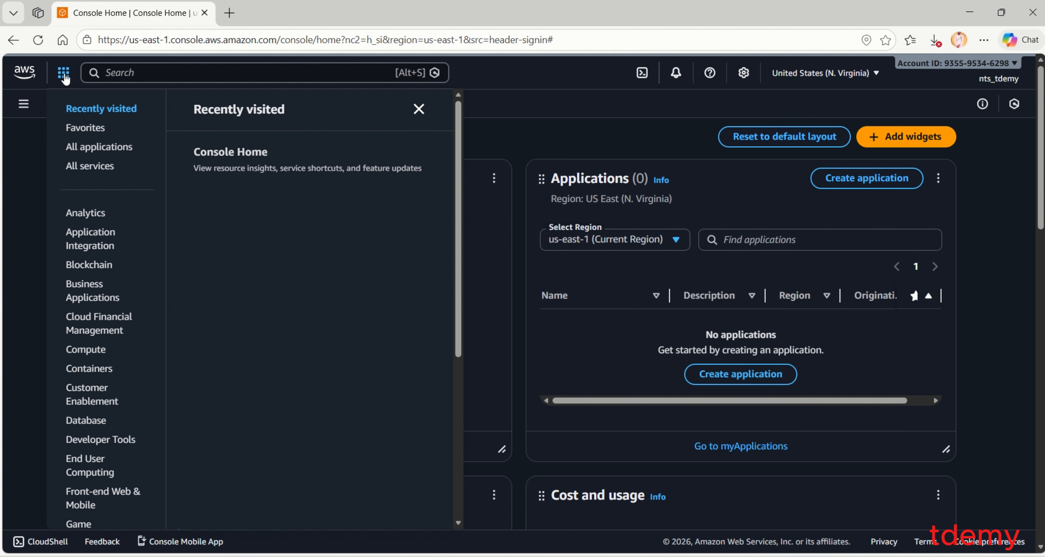
pyautogui.scroll(-5, 105, 283)
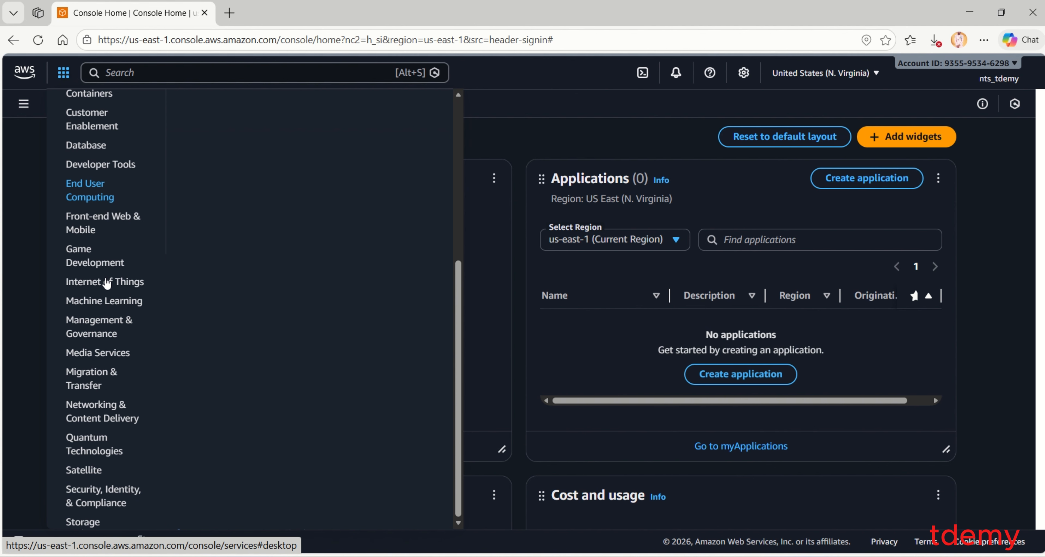
pyautogui.scroll(5, 133, 215)
pyautogui.click(517, 86)
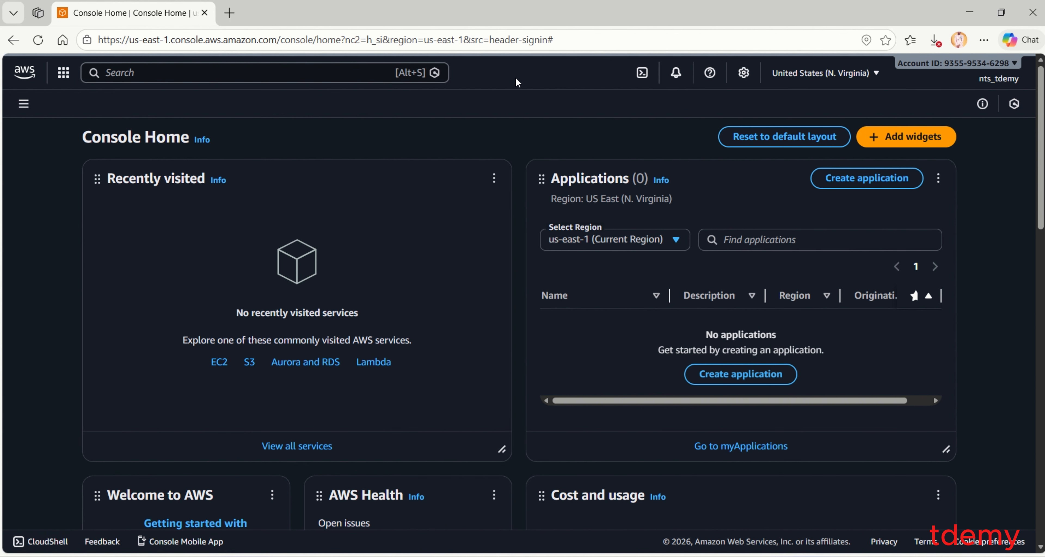
pyautogui.scroll(-10, 794, 269)
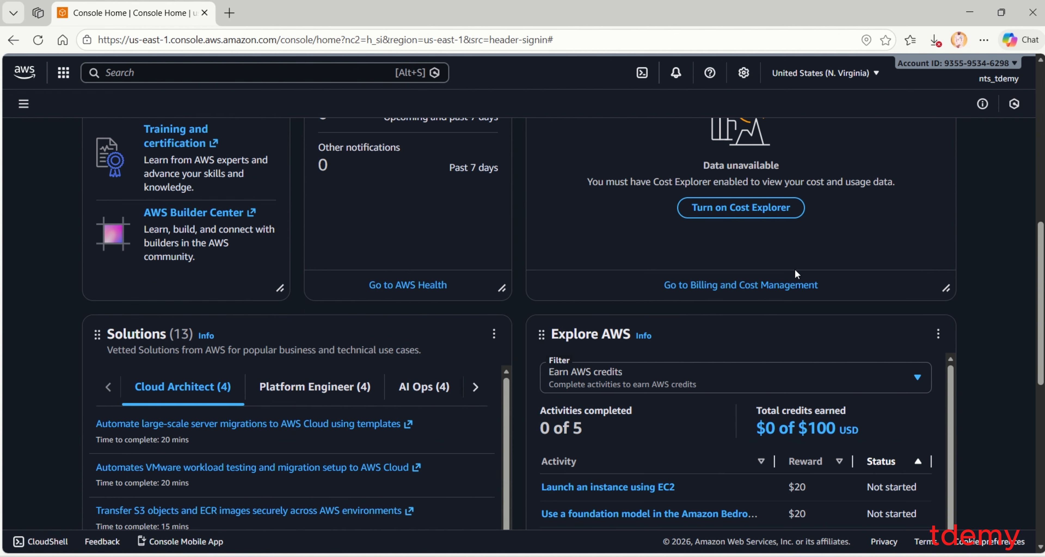